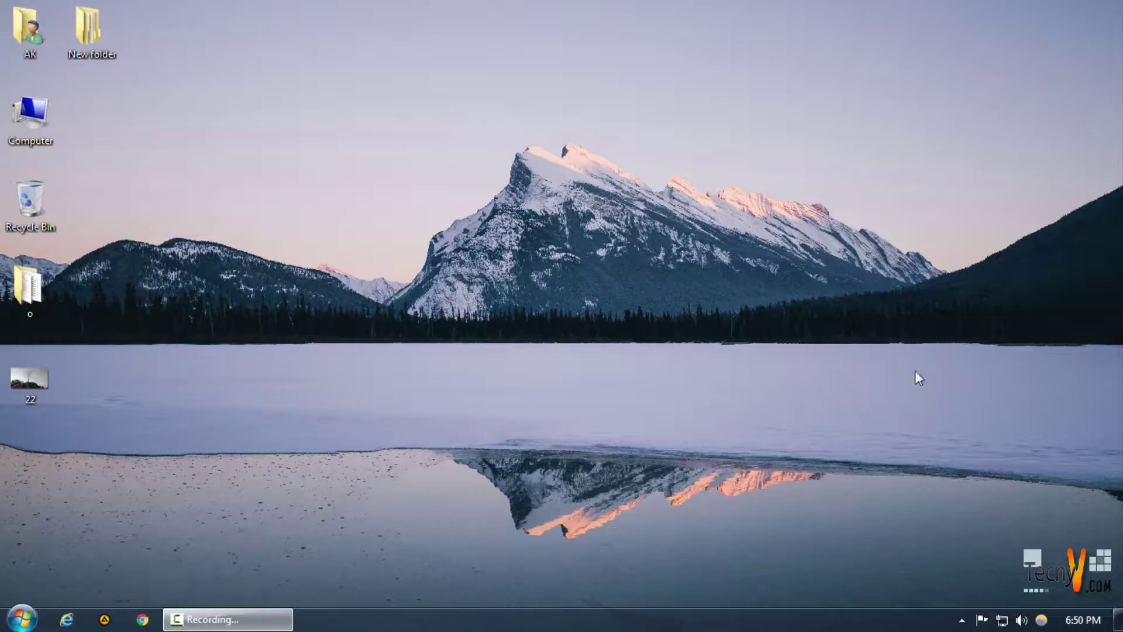
# - Launch Adobe Lightroom from the Start menu's All Programs list
pyautogui.click(22, 619)
pyautogui.click(54, 551)
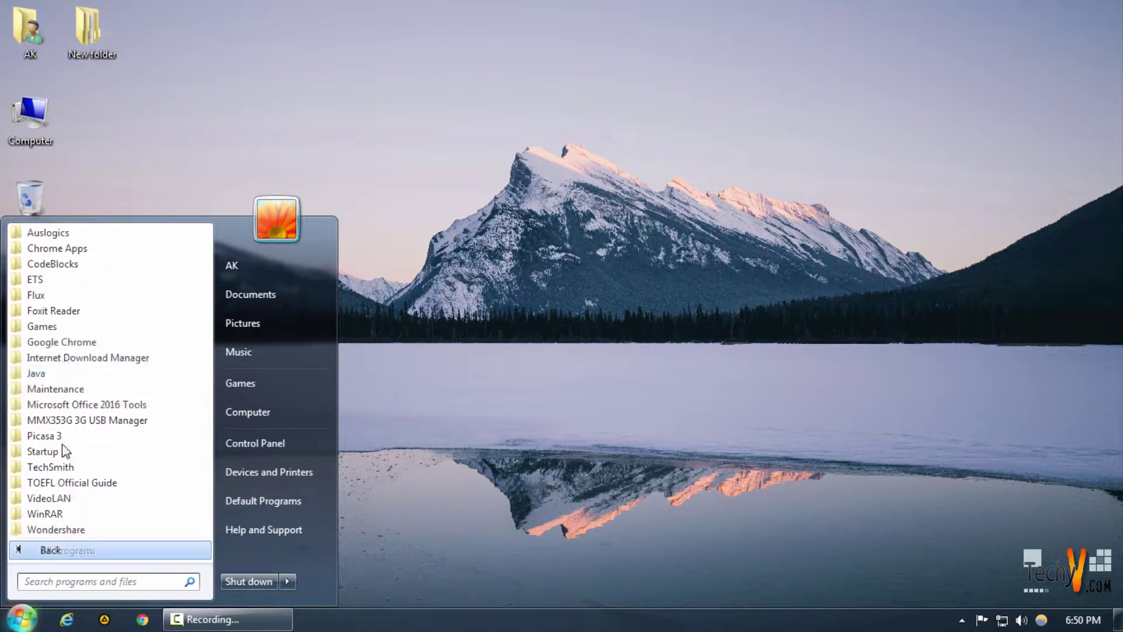
pyautogui.scroll(5, 64, 325)
pyautogui.scroll(7, 81, 328)
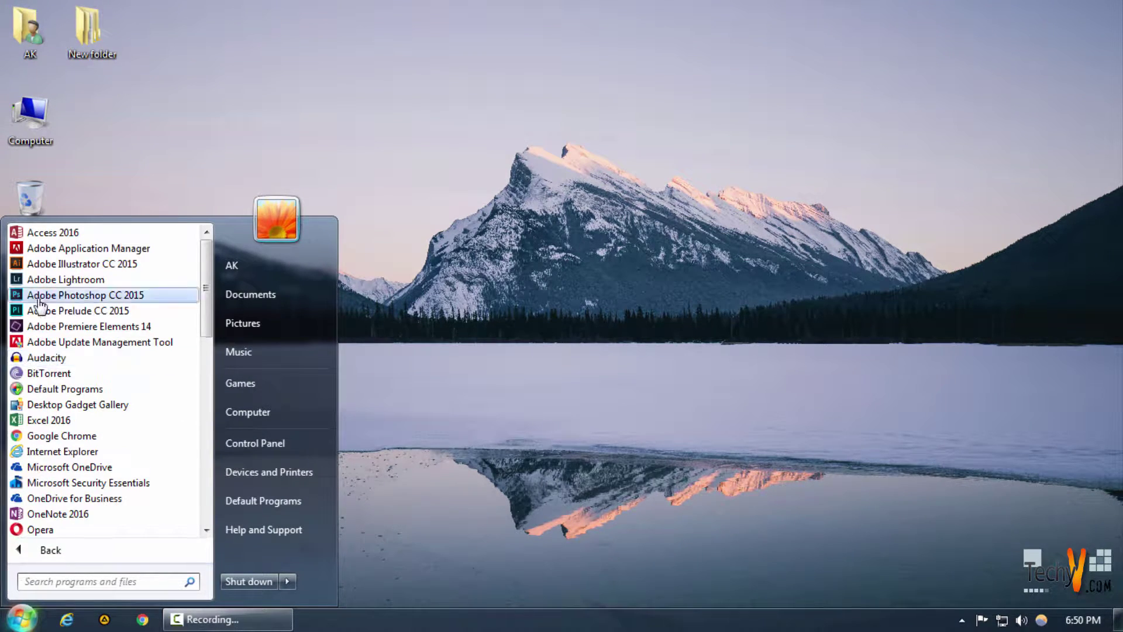
pyautogui.click(59, 280)
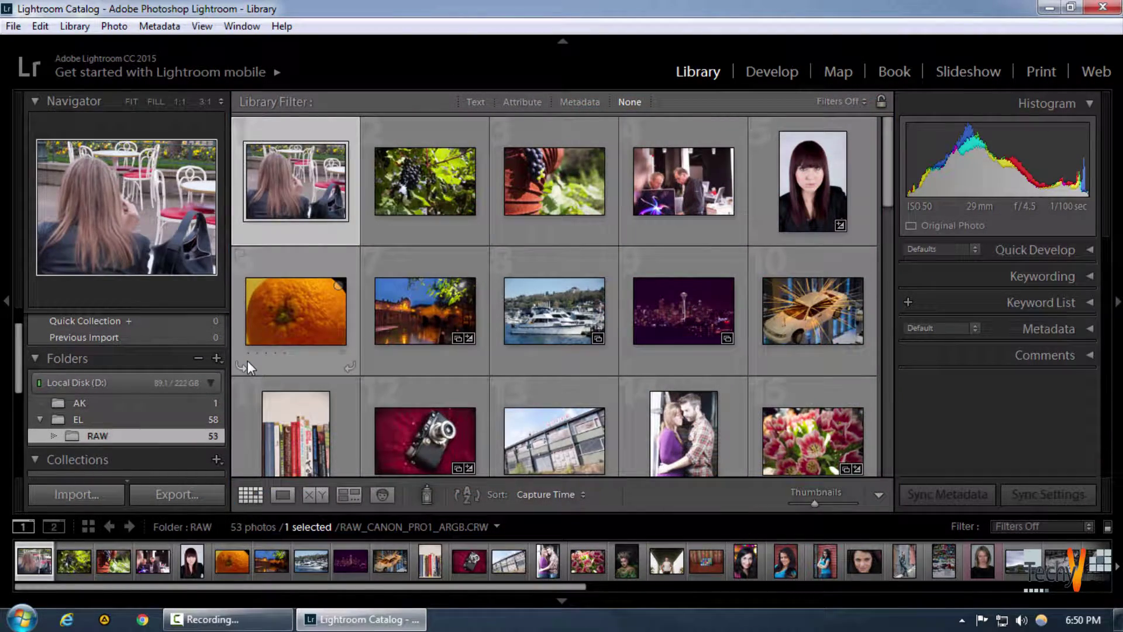
# - Select the first photo of the RAW folder and switch to the Book module
pyautogui.scroll(-15, 623, 329)
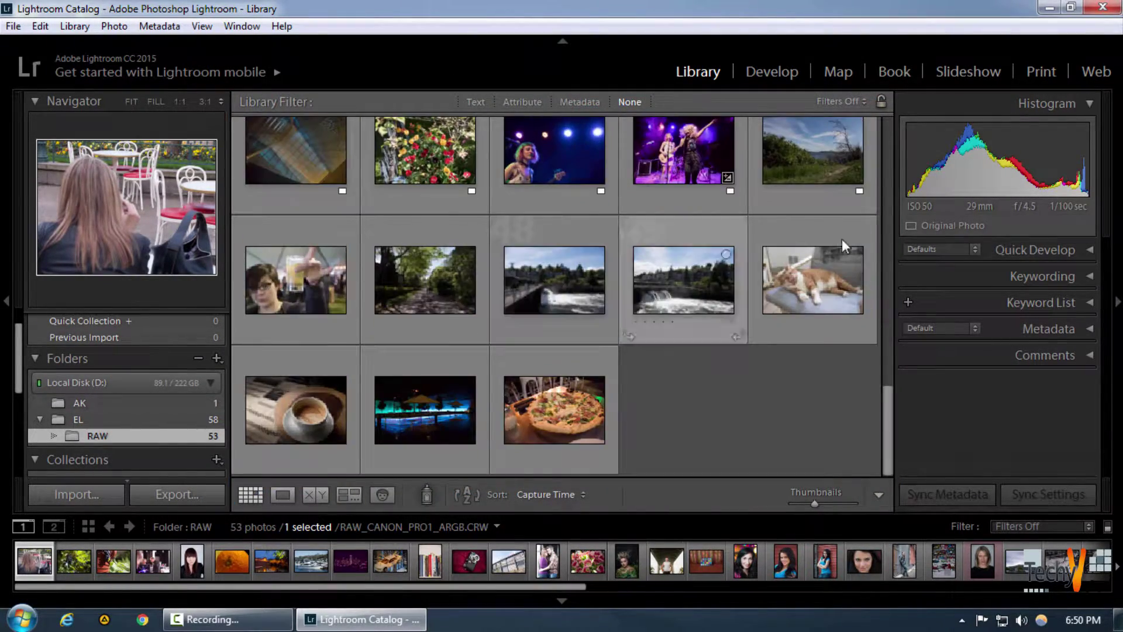
pyautogui.scroll(5, 819, 228)
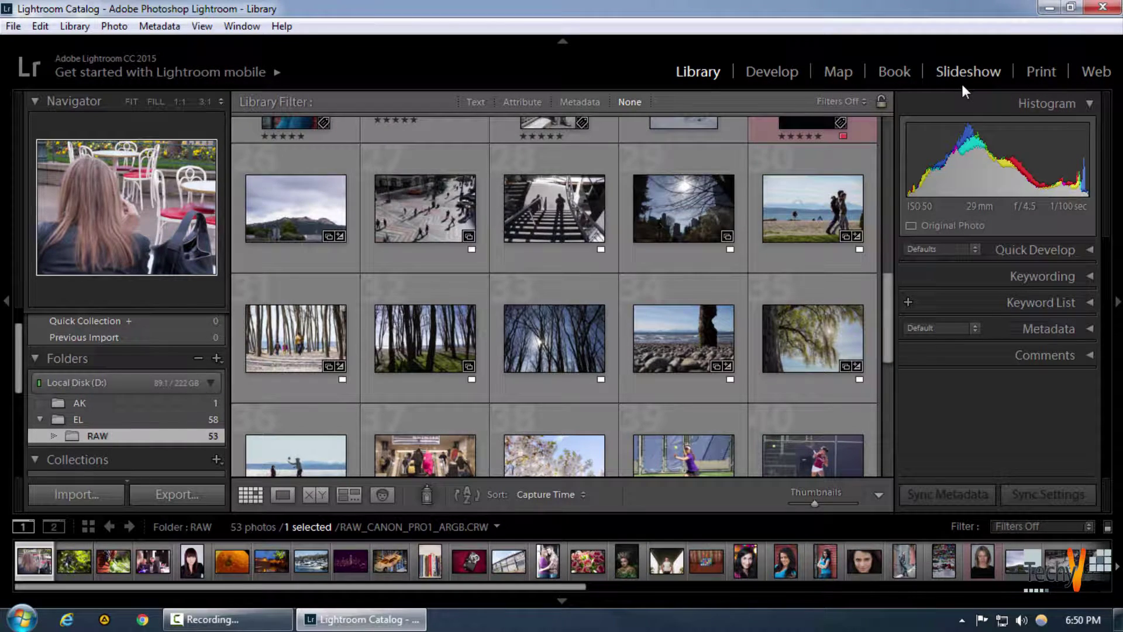
pyautogui.scroll(2, 620, 351)
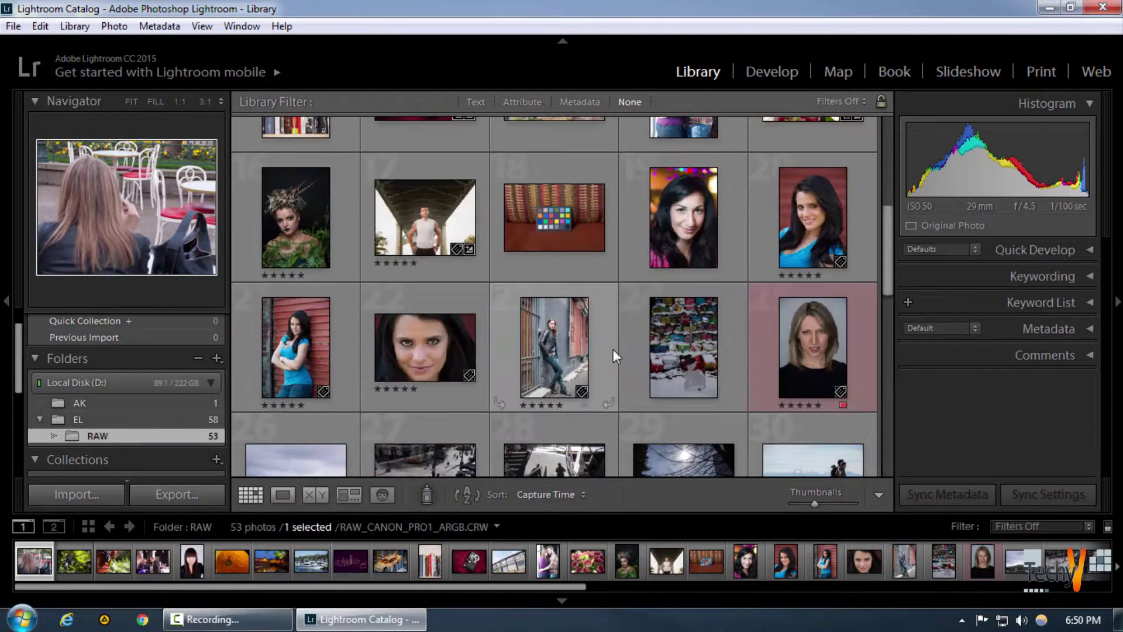
pyautogui.scroll(5, 585, 345)
pyautogui.scroll(-12, 553, 350)
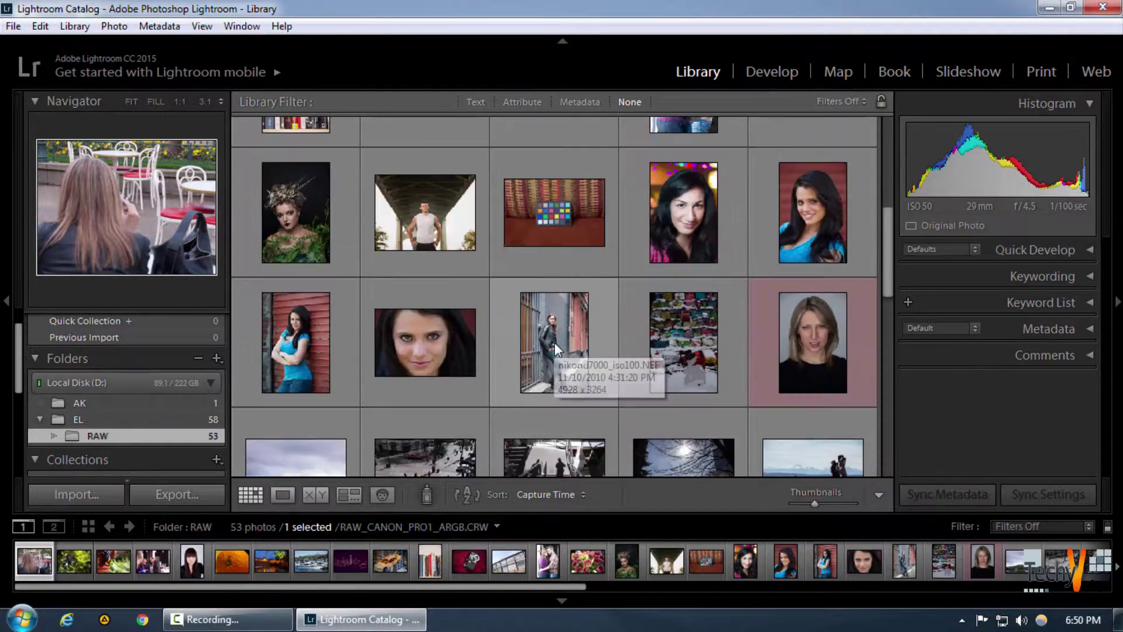
pyautogui.click(747, 416)
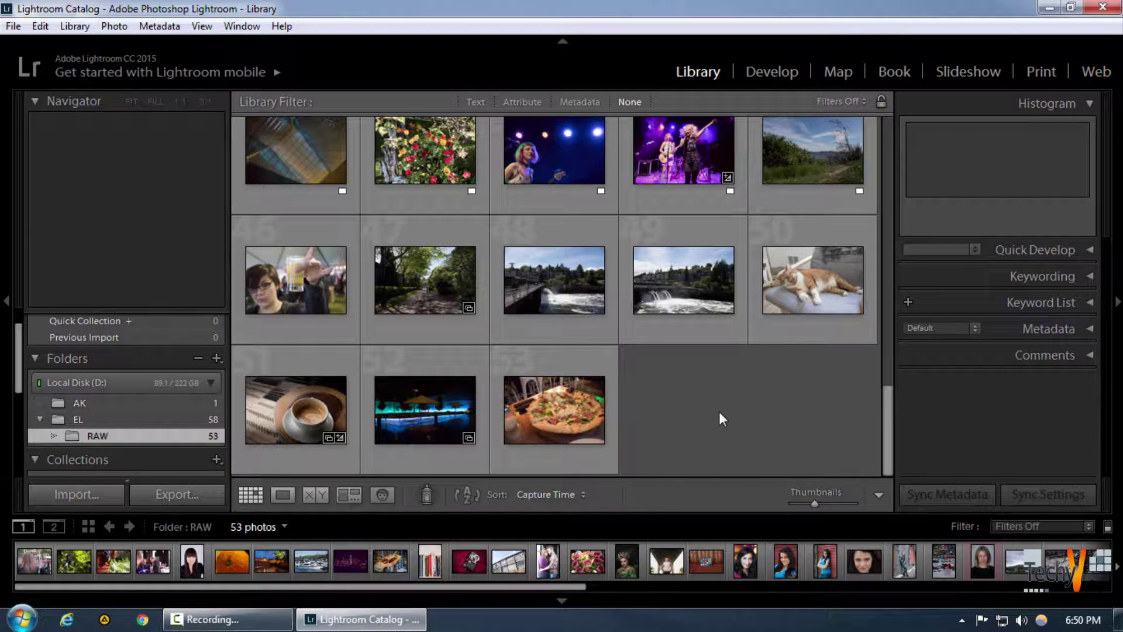
pyautogui.press('Home')
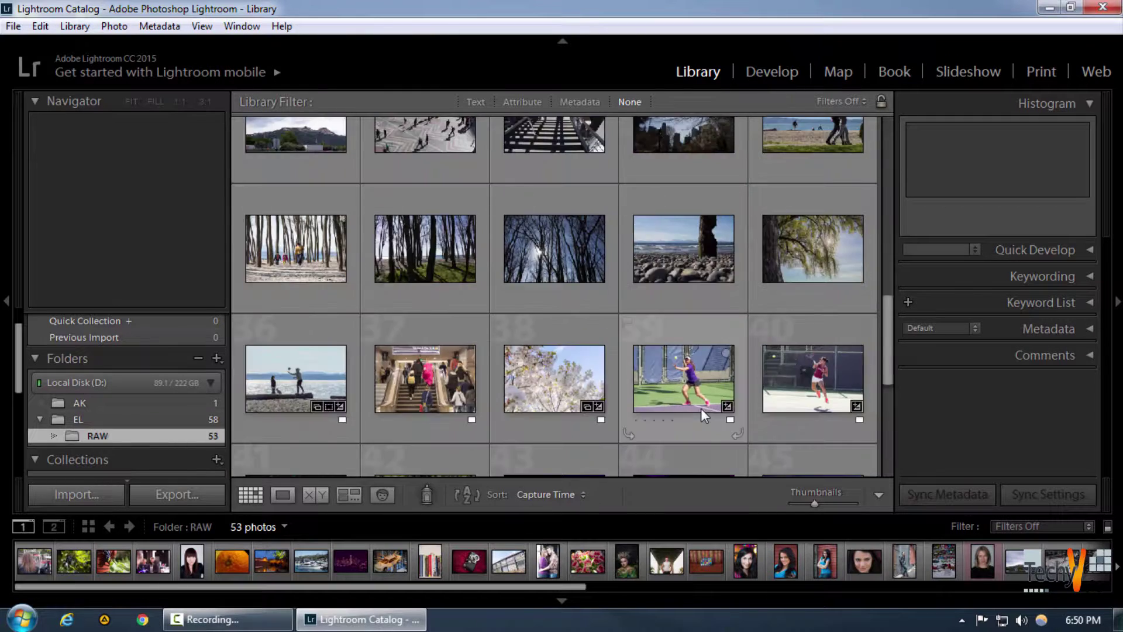
pyautogui.click(890, 70)
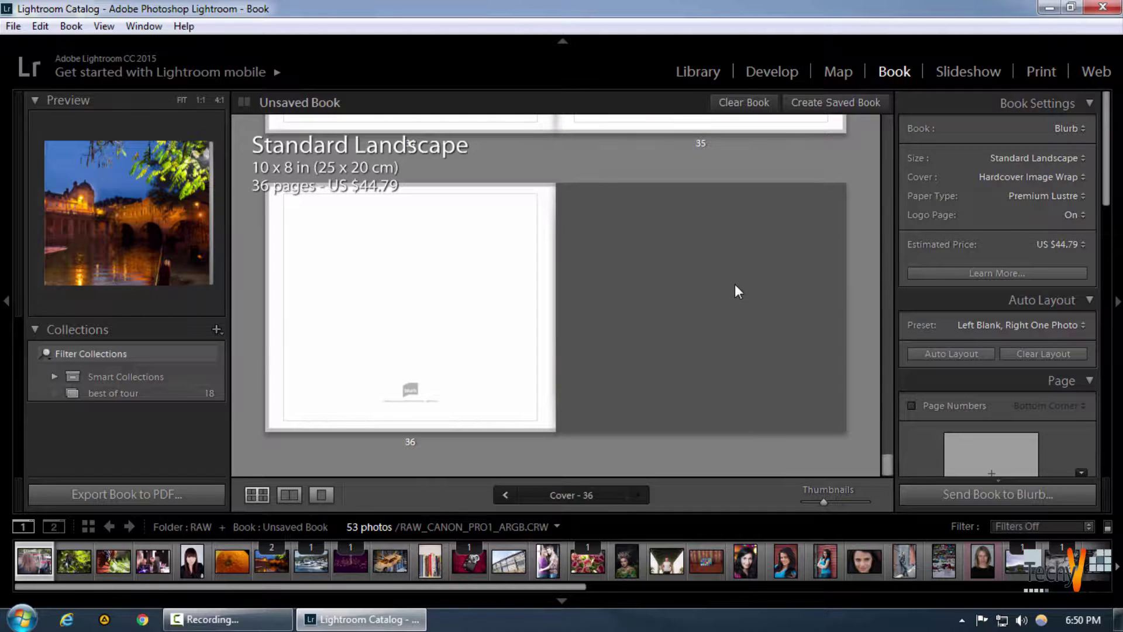
# - Switch back to the Library grid of the RAW folder's 53 photos
pyautogui.click(697, 71)
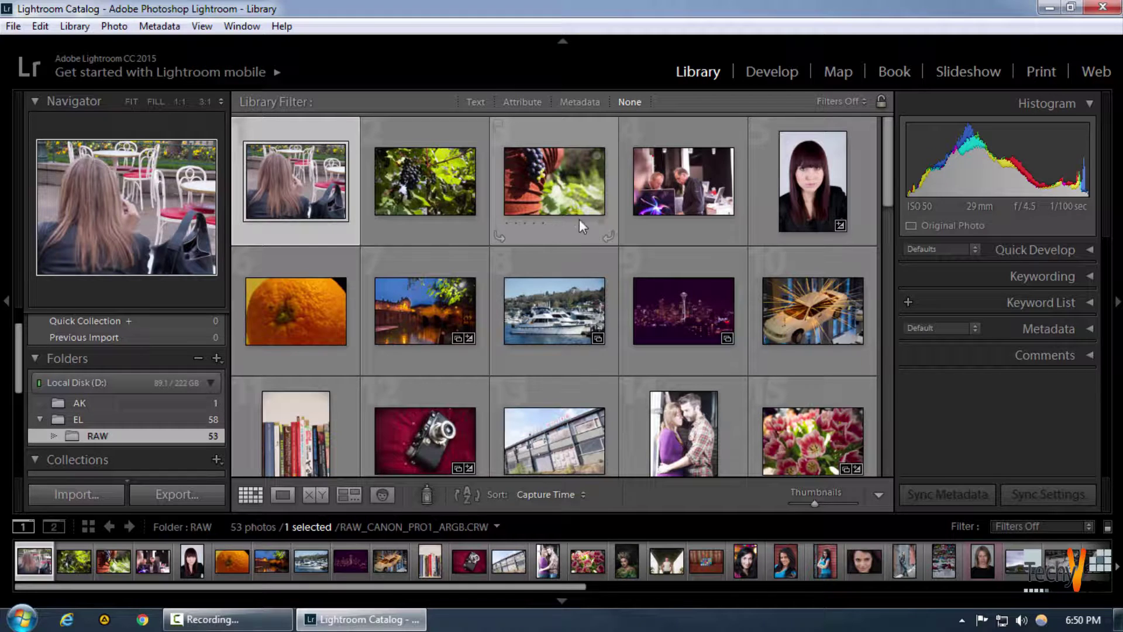
# - Select the woman with a glass, blossom and two tennis photos in smaller thumbnails
pyautogui.click(538, 285)
pyautogui.keyDown('ctrl'); pyautogui.click(674, 302); pyautogui.keyUp('ctrl')
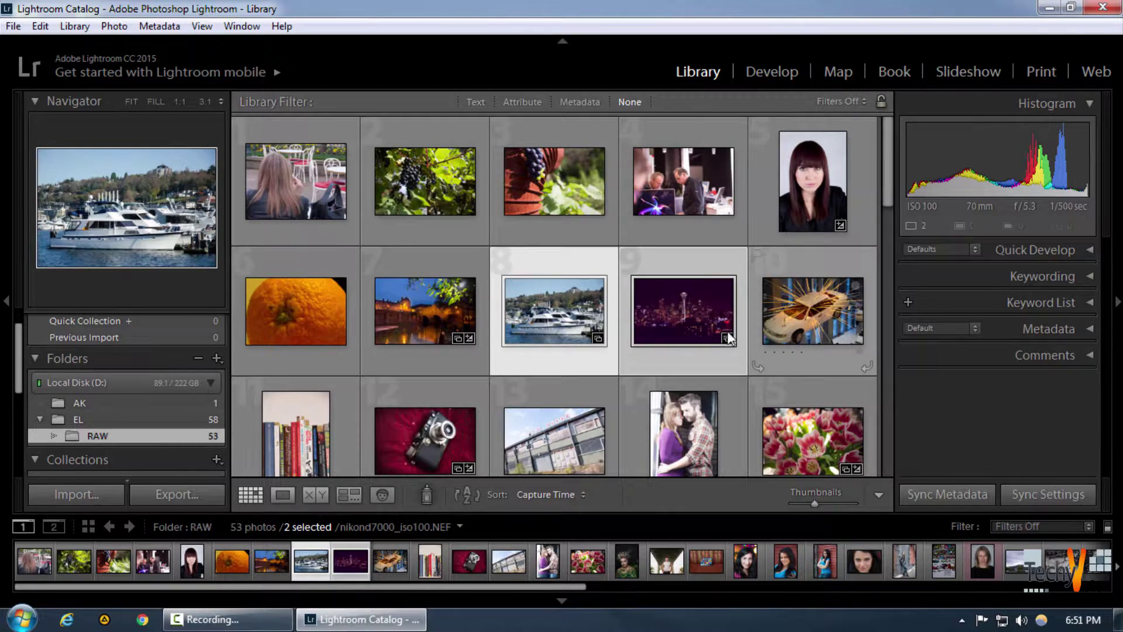
pyautogui.press('-')
pyautogui.press('-')
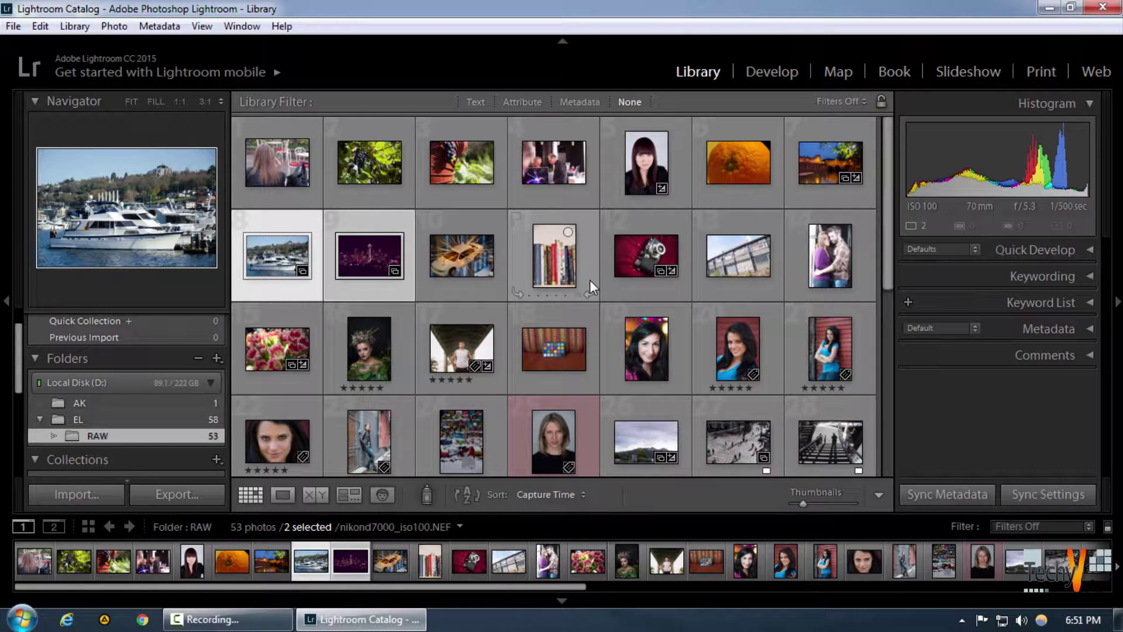
pyautogui.scroll(-5, 475, 349)
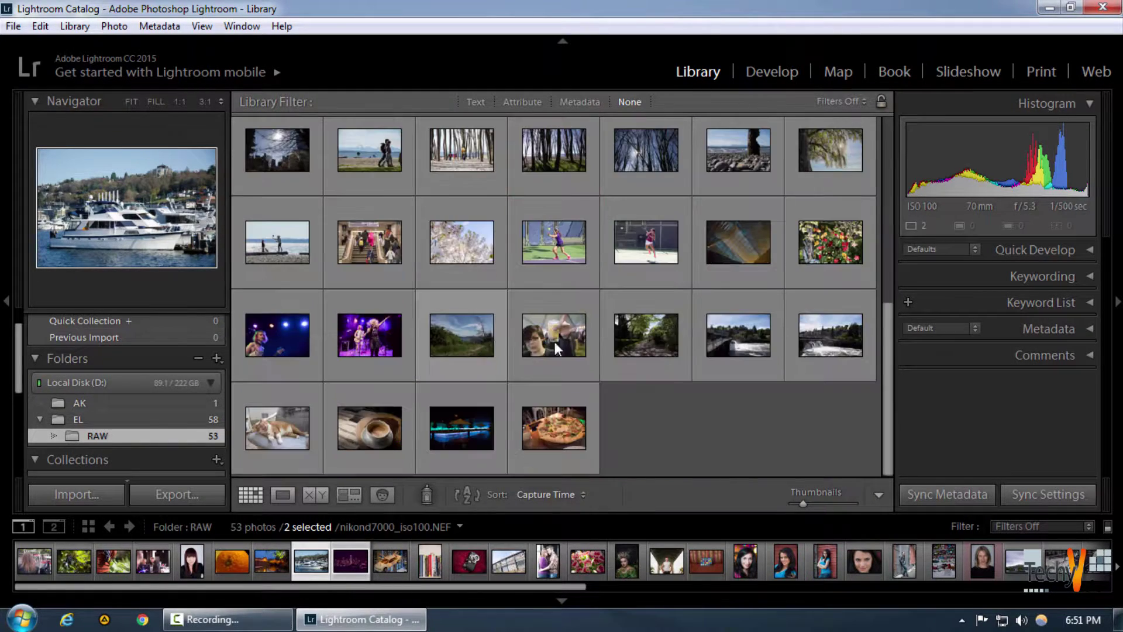
pyautogui.click(685, 422)
pyautogui.click(560, 325)
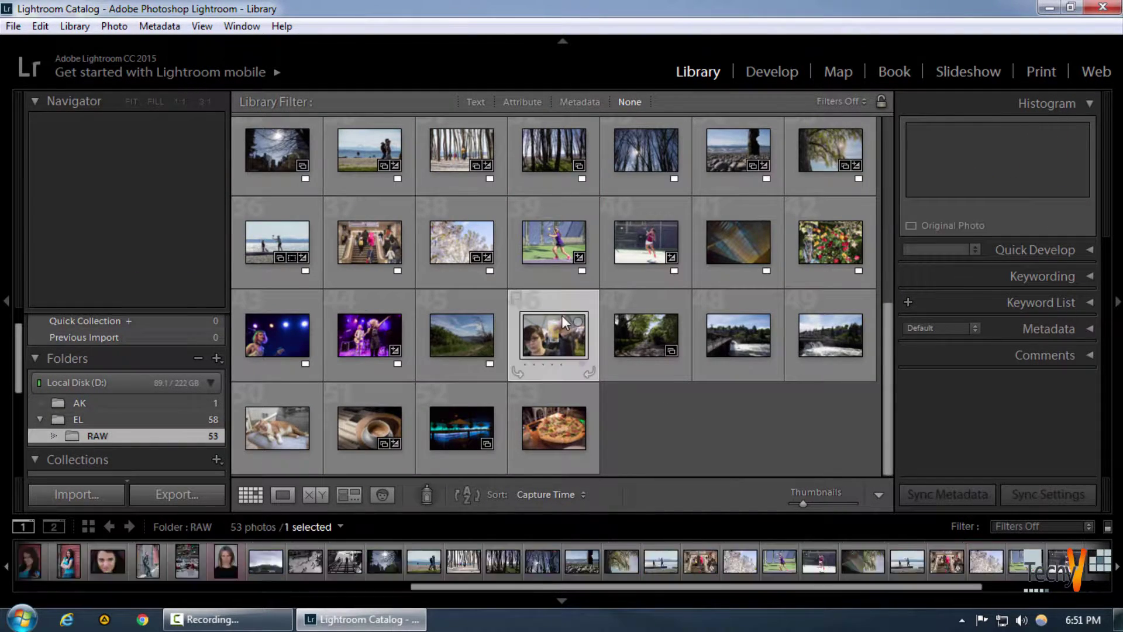
pyautogui.keyDown('ctrl'); pyautogui.click(471, 244); pyautogui.keyUp('ctrl')
pyautogui.keyDown('ctrl'); pyautogui.click(554, 244); pyautogui.keyUp('ctrl')
pyautogui.keyDown('ctrl'); pyautogui.click(644, 244); pyautogui.keyUp('ctrl')
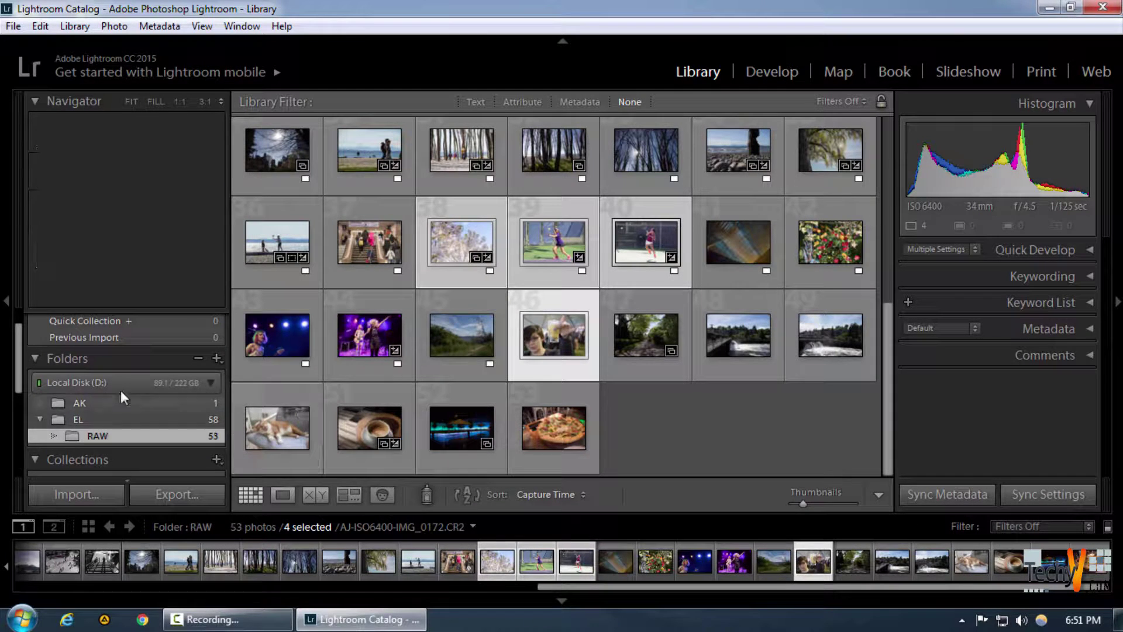
pyautogui.scroll(1, 108, 380)
pyautogui.scroll(-3, 114, 388)
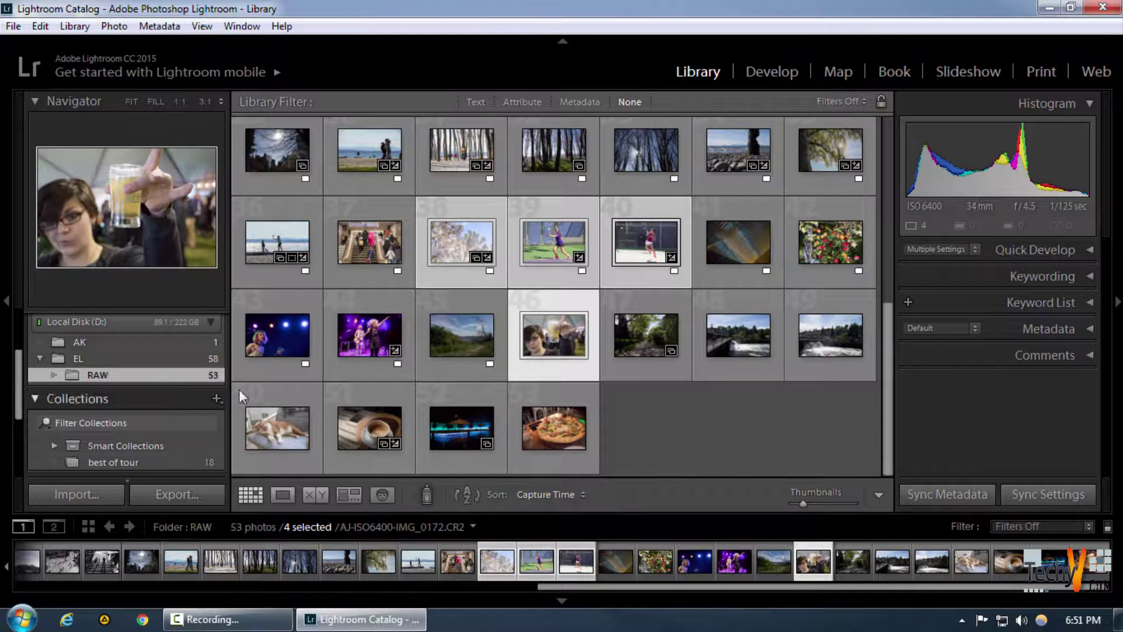
# - Display the 18-photo 'best of tour' collection with its first photo deselected
pyautogui.click(216, 399)
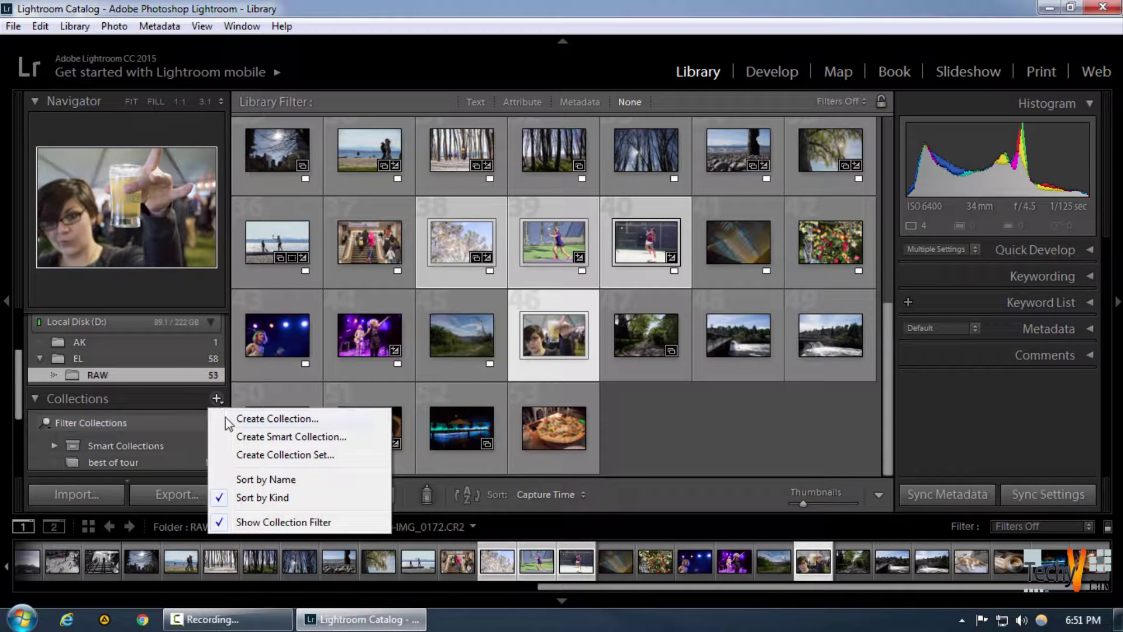
pyautogui.click(228, 419)
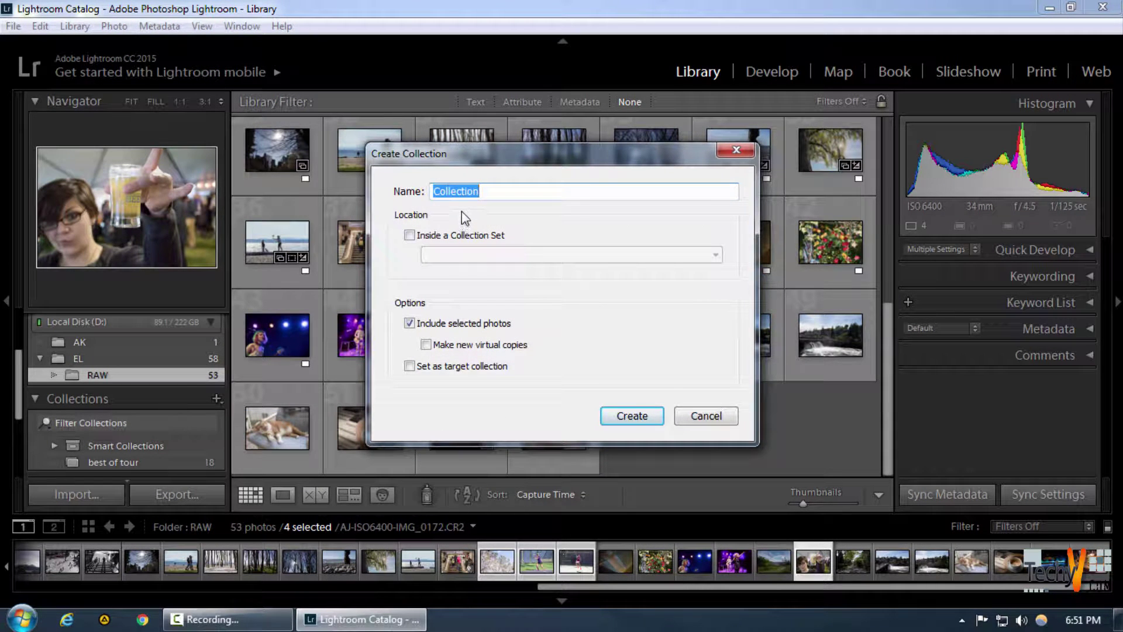
pyautogui.click(721, 415)
pyautogui.click(139, 462)
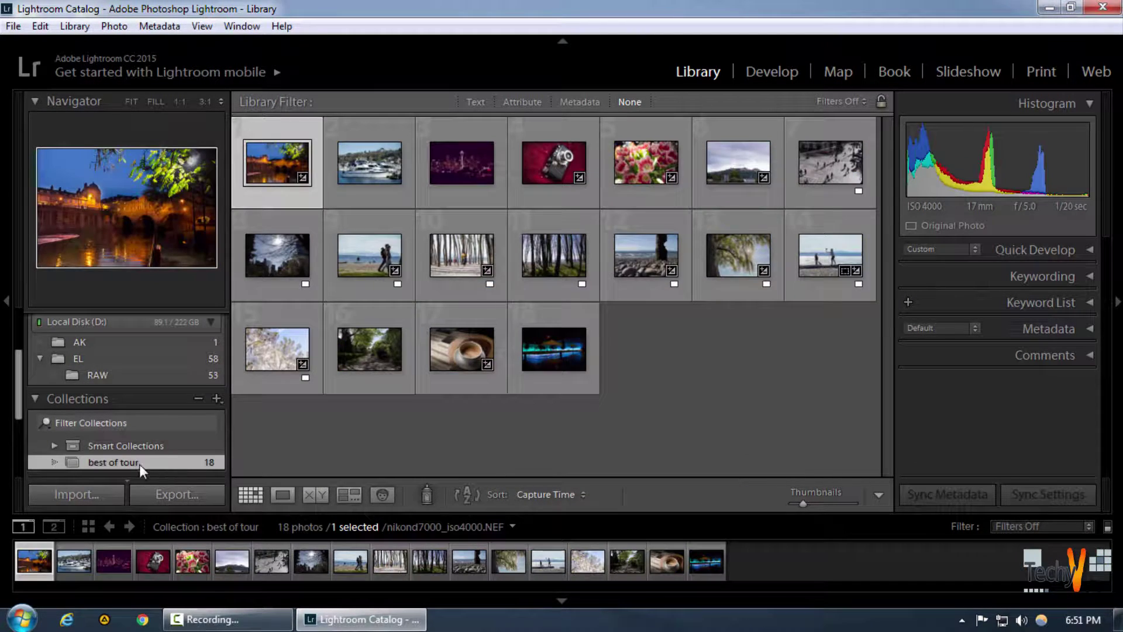
pyautogui.click(359, 432)
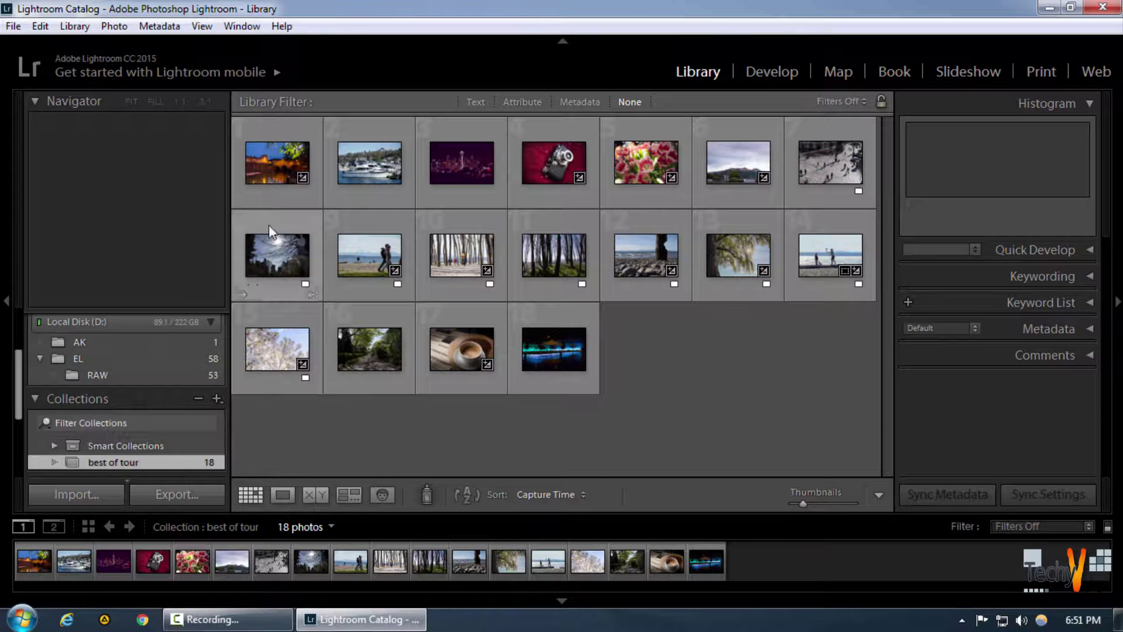
# - Lay out the 'best of tour' photos in the Book module with the left panel hidden
pyautogui.click(894, 71)
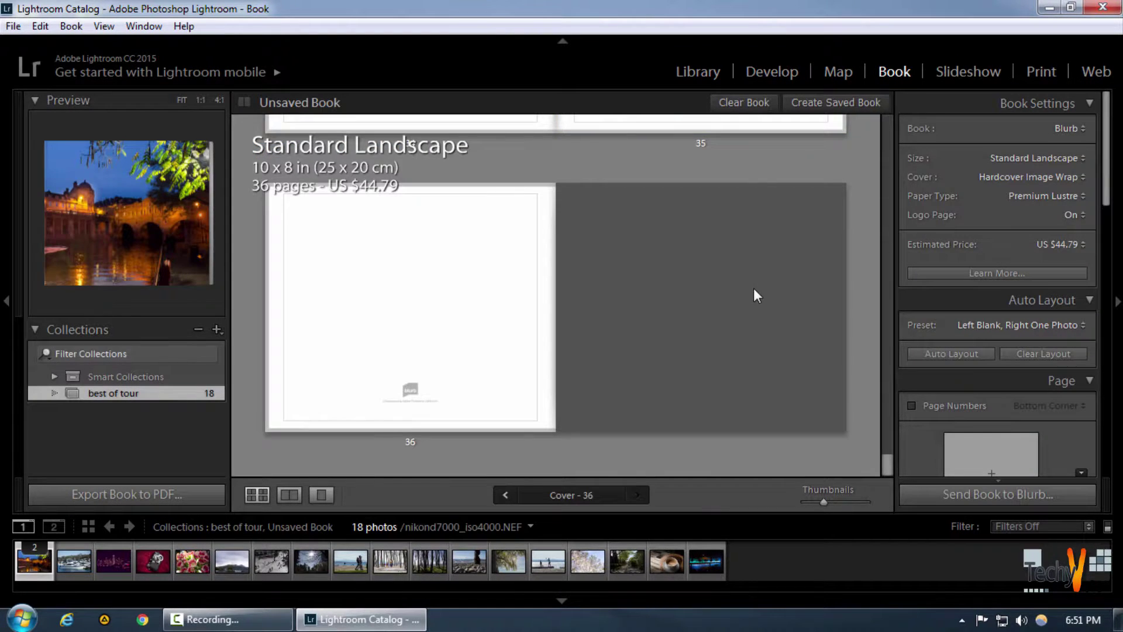
pyautogui.scroll(3, 634, 292)
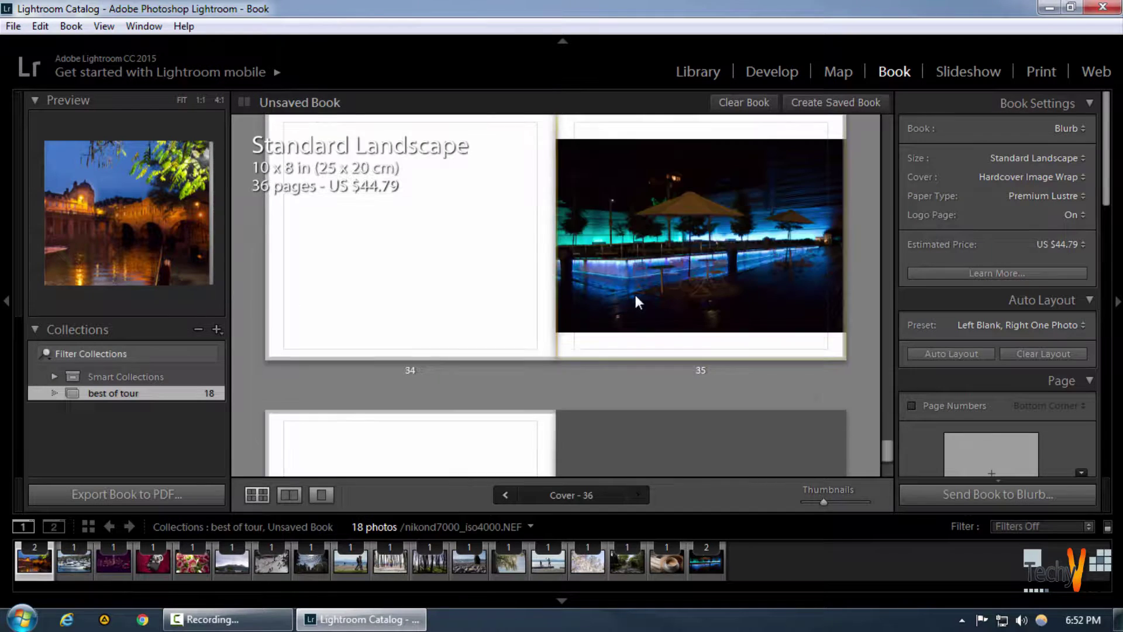
pyautogui.scroll(12, 624, 293)
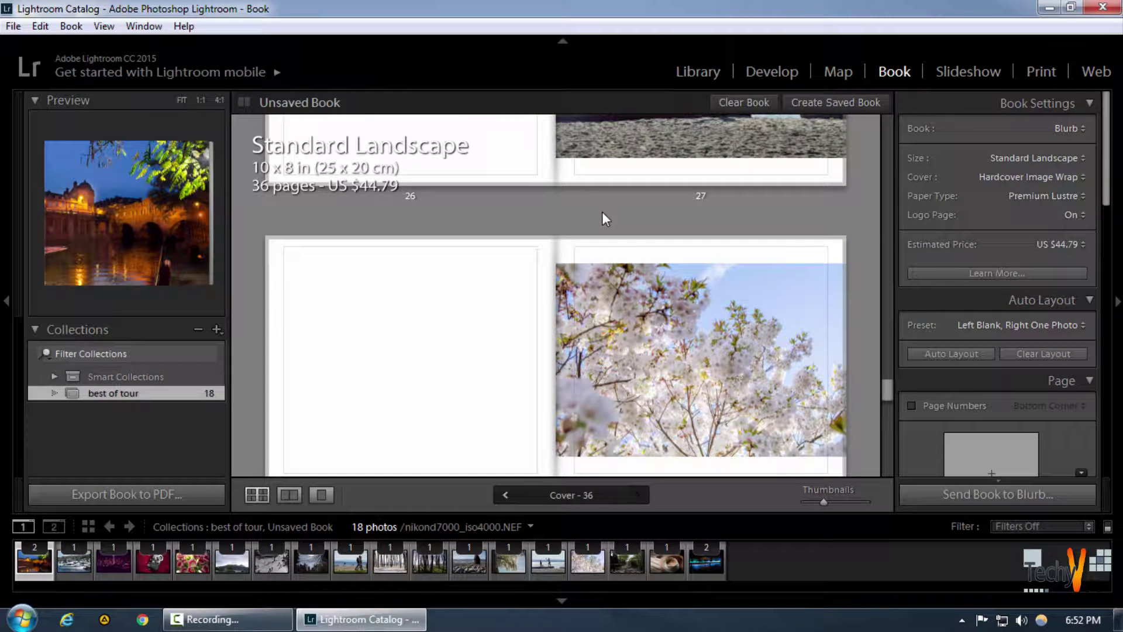
pyautogui.scroll(-12, 602, 218)
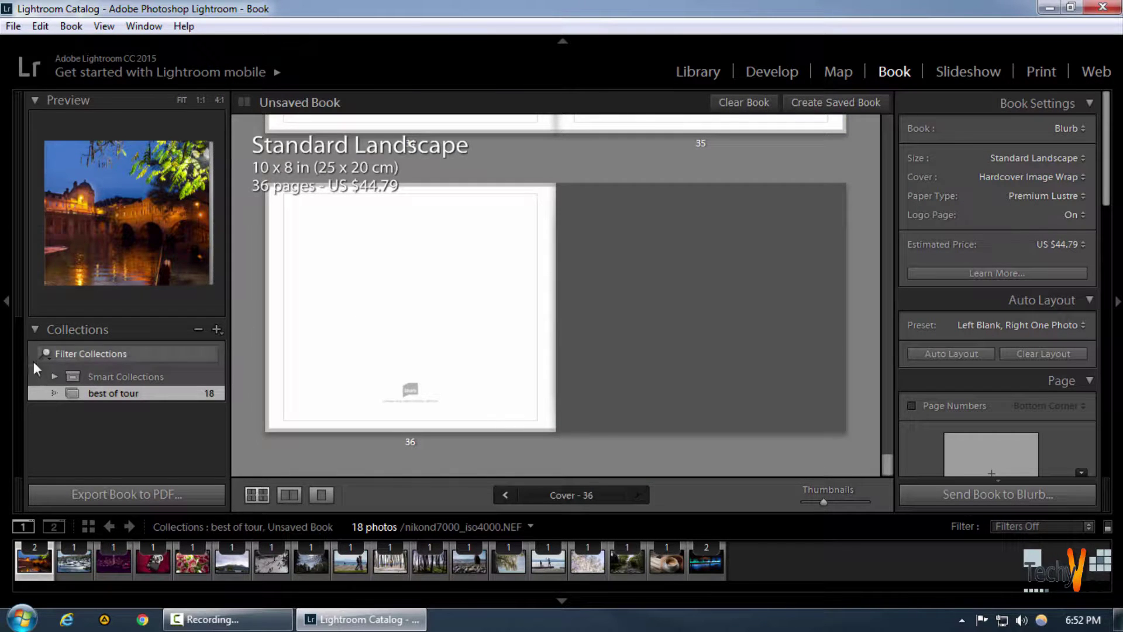
pyautogui.click(5, 316)
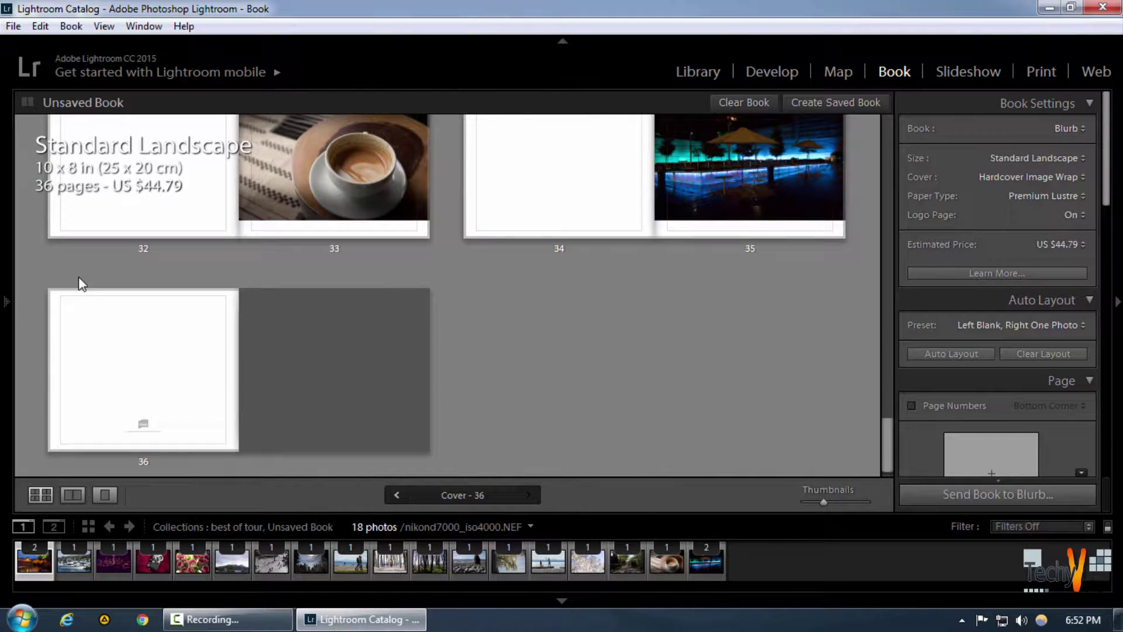
pyautogui.click(558, 601)
pyautogui.click(572, 601)
pyautogui.click(563, 600)
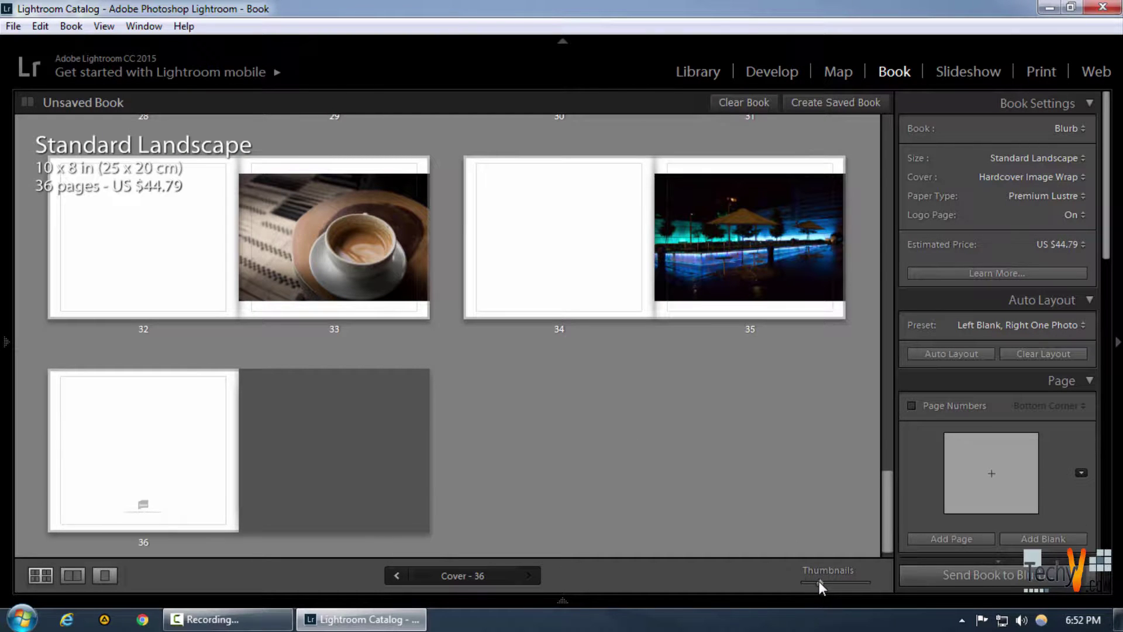
pyautogui.moveTo(819, 581); pyautogui.dragTo(813, 581)
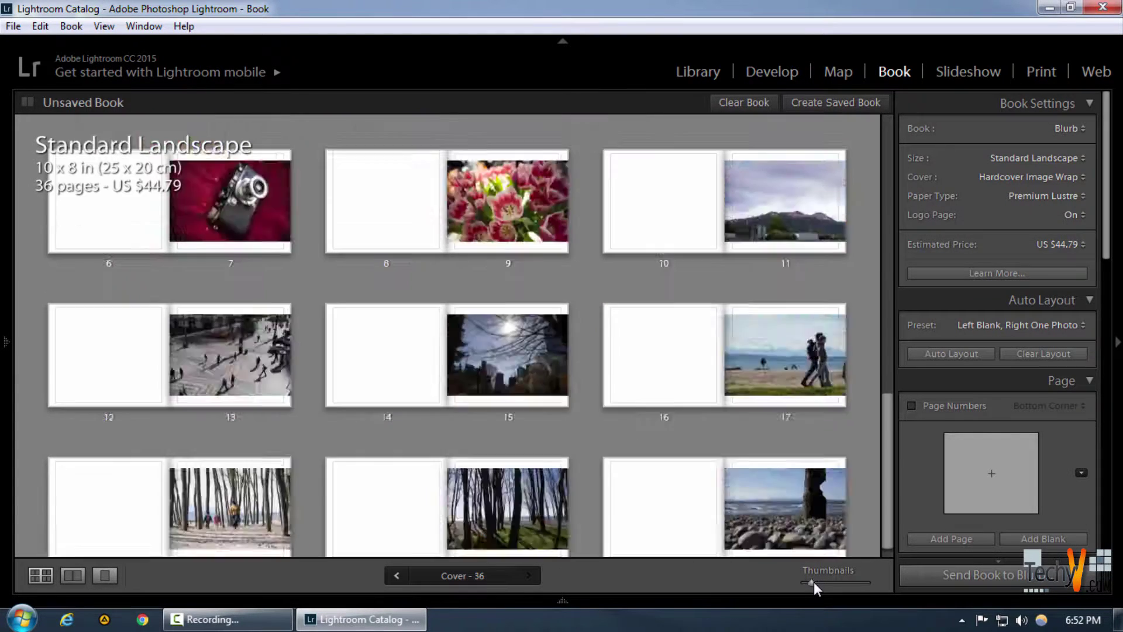
pyautogui.scroll(5, 678, 506)
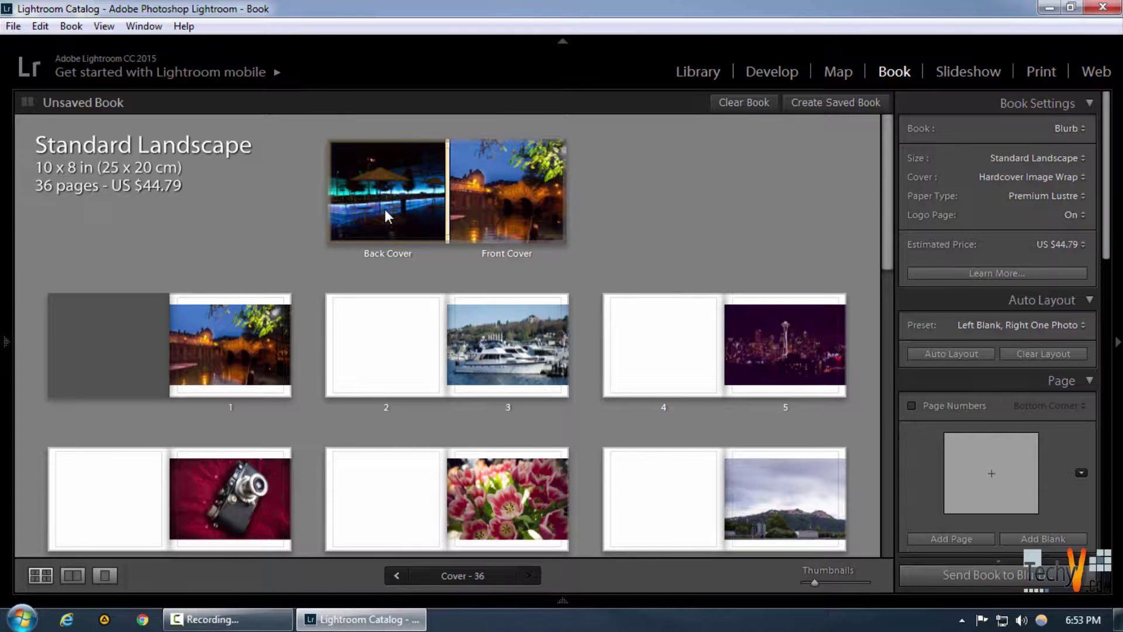
pyautogui.scroll(-2, 487, 308)
pyautogui.scroll(2, 478, 307)
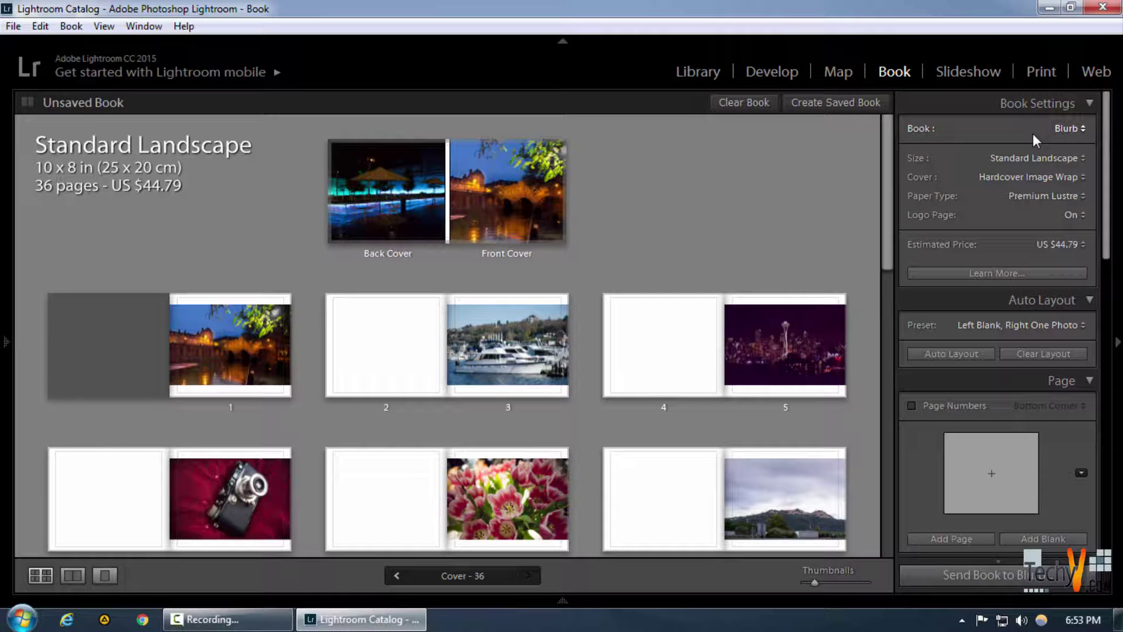
# - Keep Blurb as the book type and Standard Landscape as the book size
pyautogui.click(1082, 131)
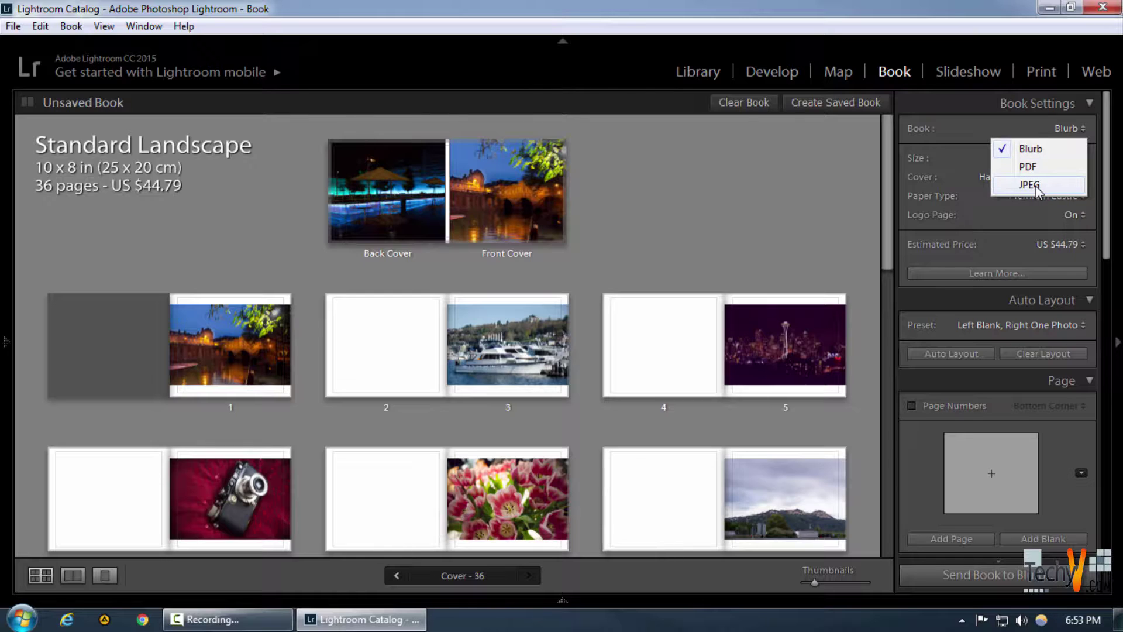
pyautogui.click(1031, 149)
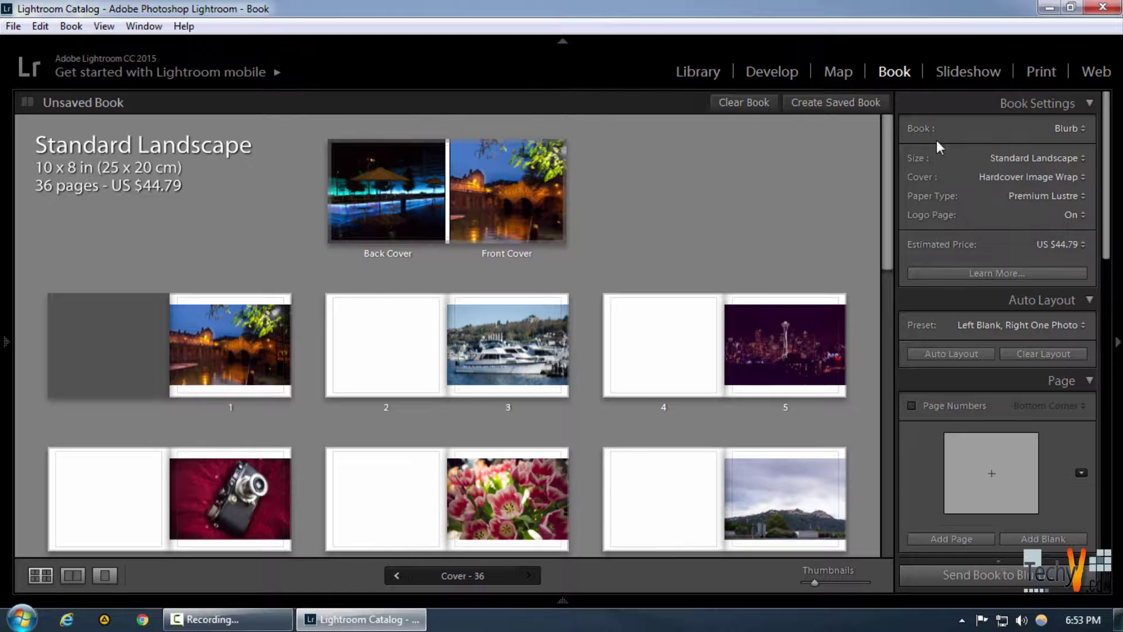
pyautogui.click(1064, 126)
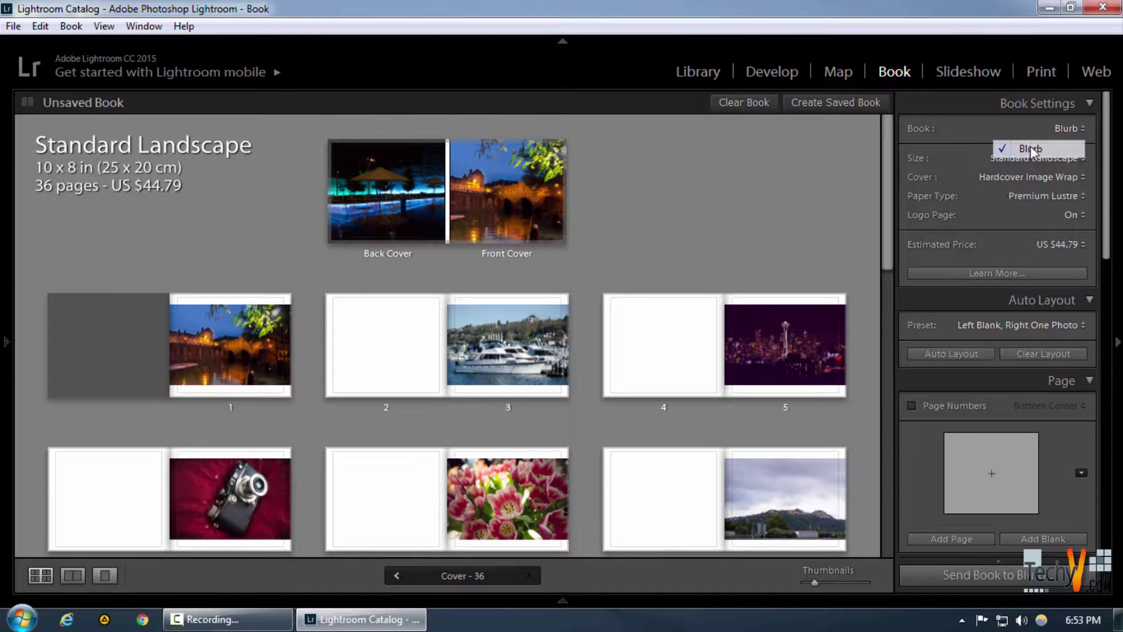
pyautogui.click(1029, 147)
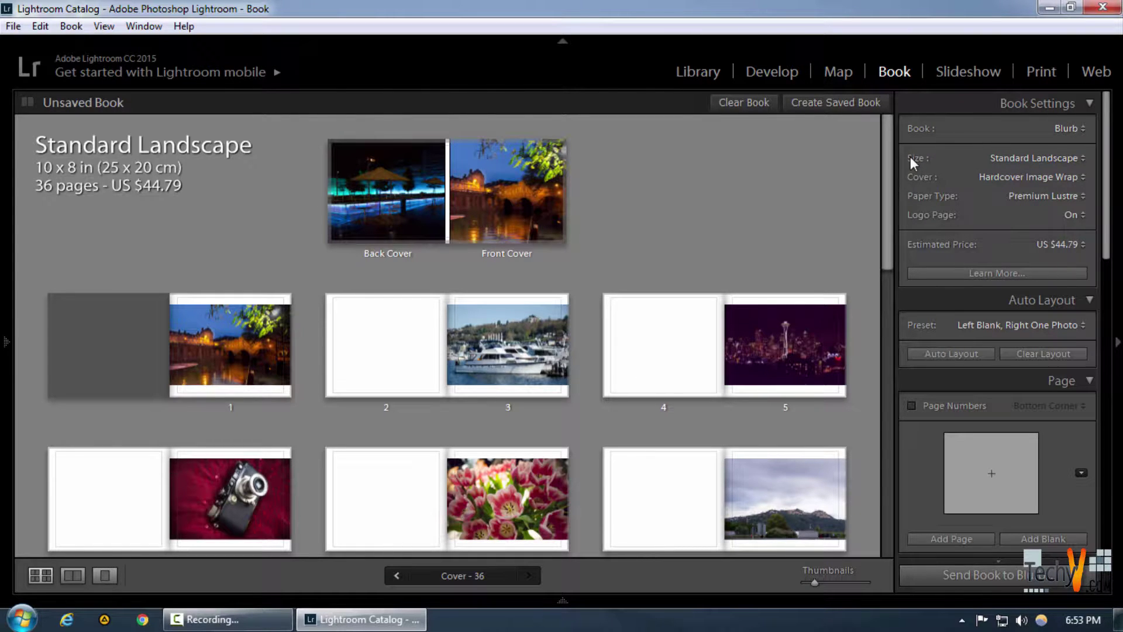
pyautogui.click(1020, 158)
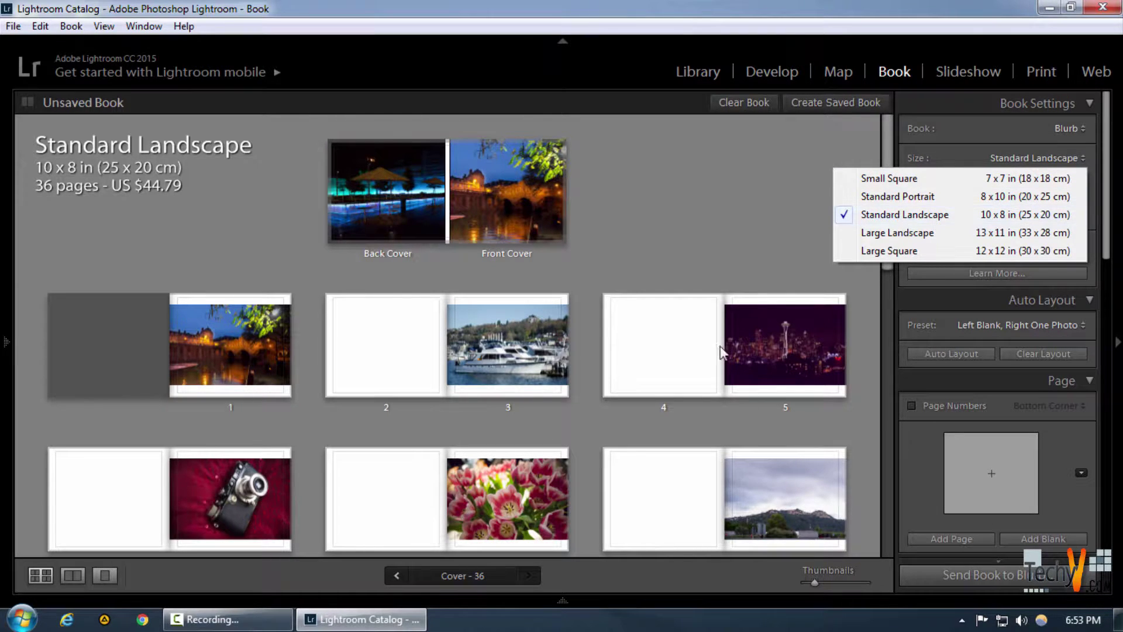
pyautogui.click(748, 240)
pyautogui.scroll(-10, 745, 261)
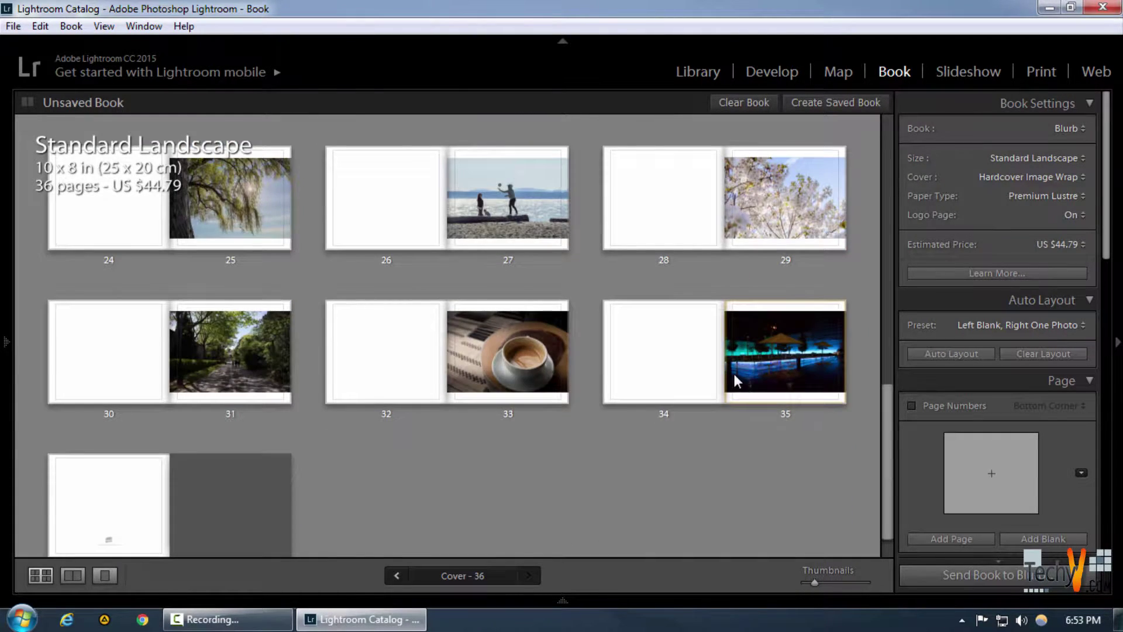
pyautogui.scroll(10, 735, 374)
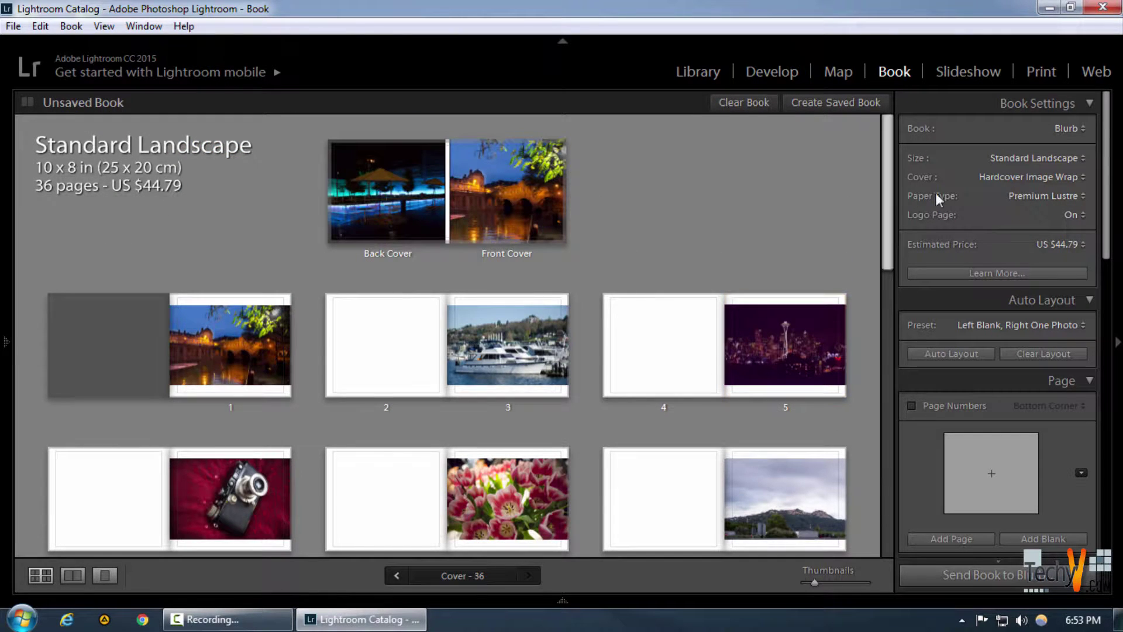
# - Set Cover to Softcover, keeping Premium Lustre paper and the logo page on
pyautogui.click(1041, 178)
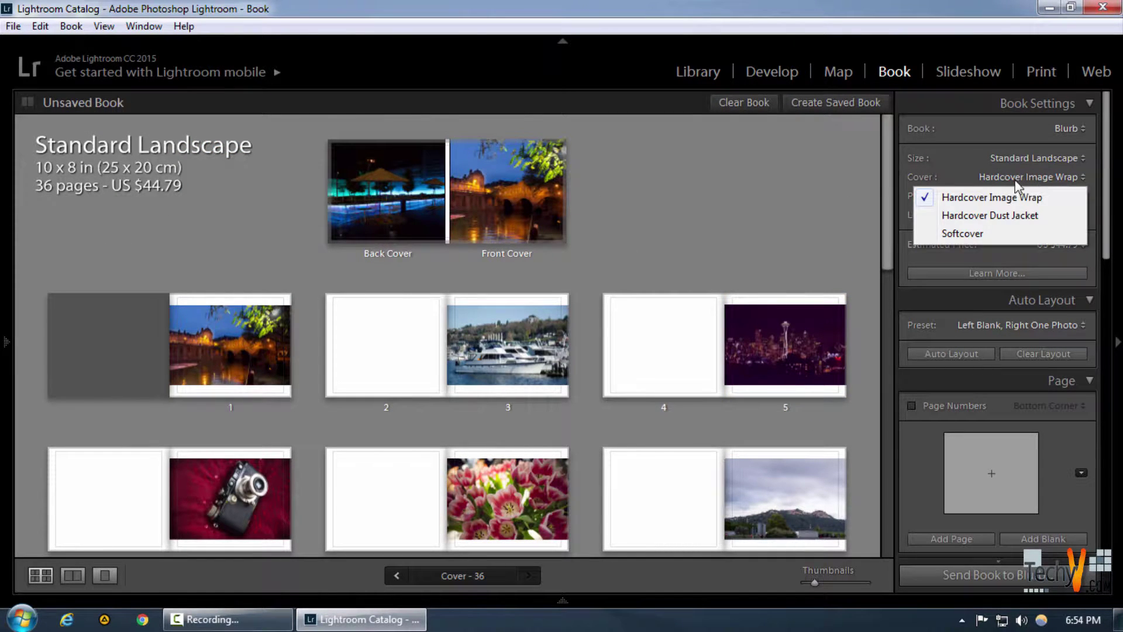
pyautogui.click(960, 233)
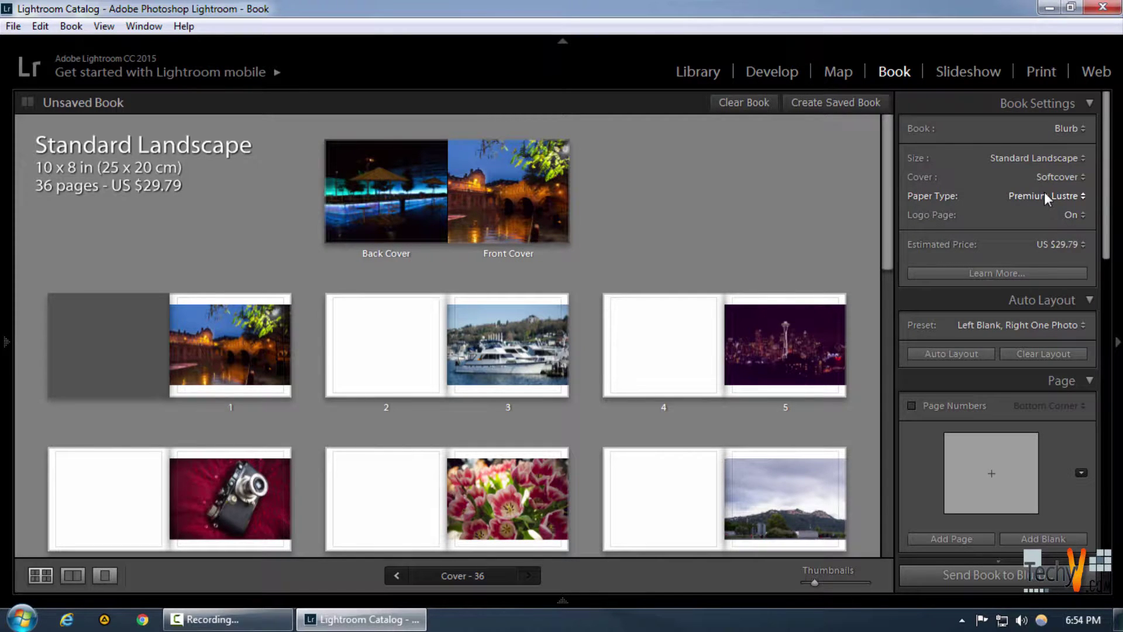
pyautogui.click(993, 191)
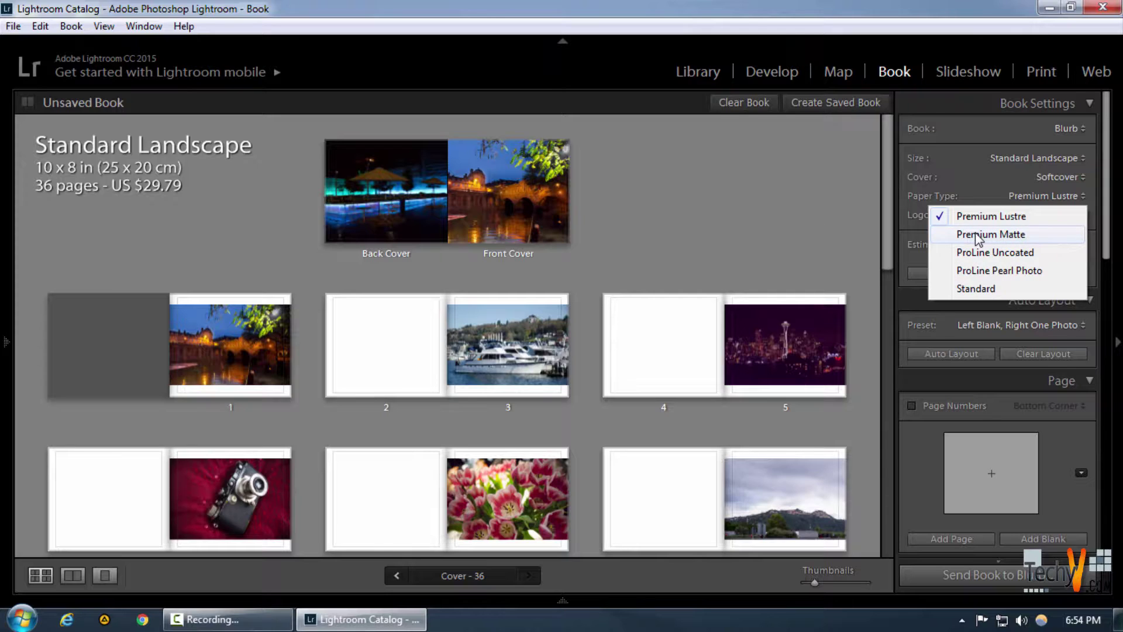
pyautogui.click(845, 225)
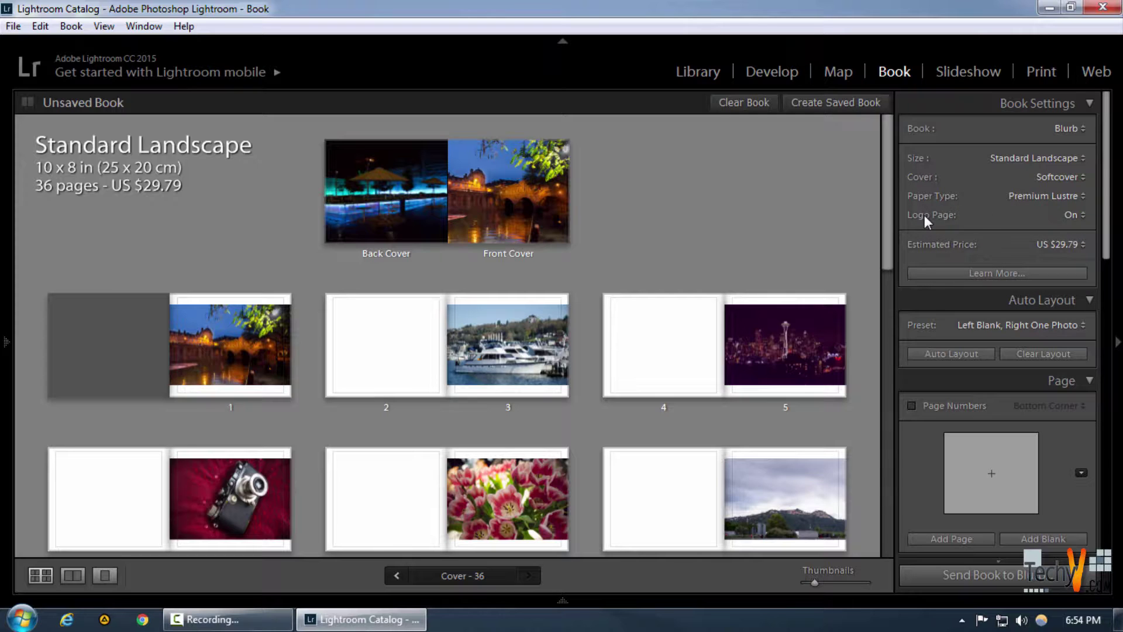
pyautogui.click(1071, 215)
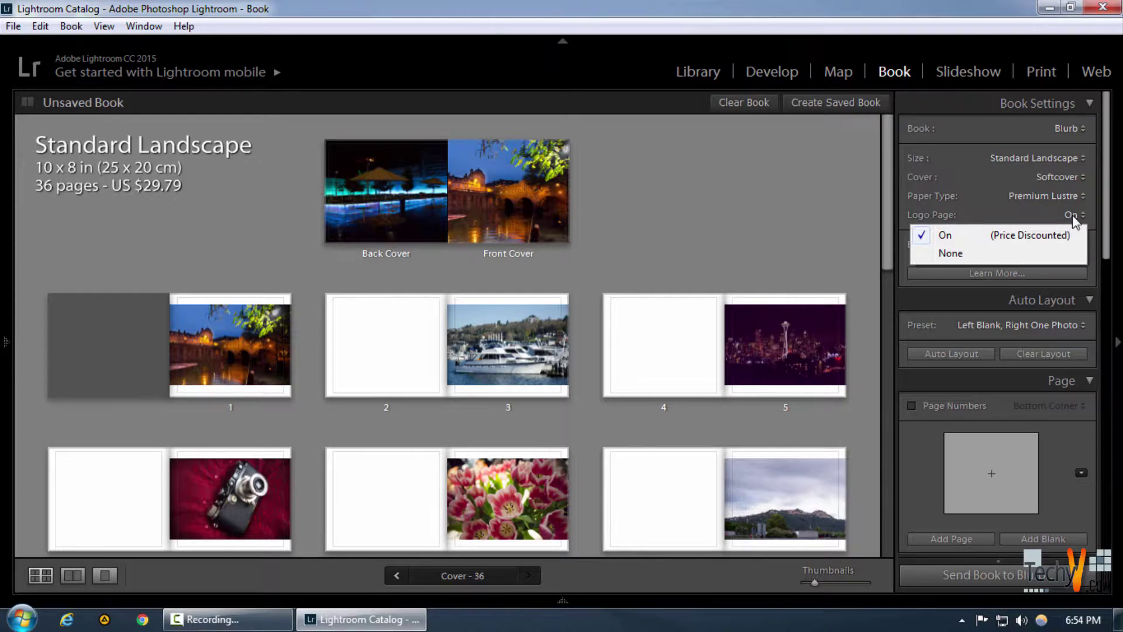
pyautogui.click(846, 223)
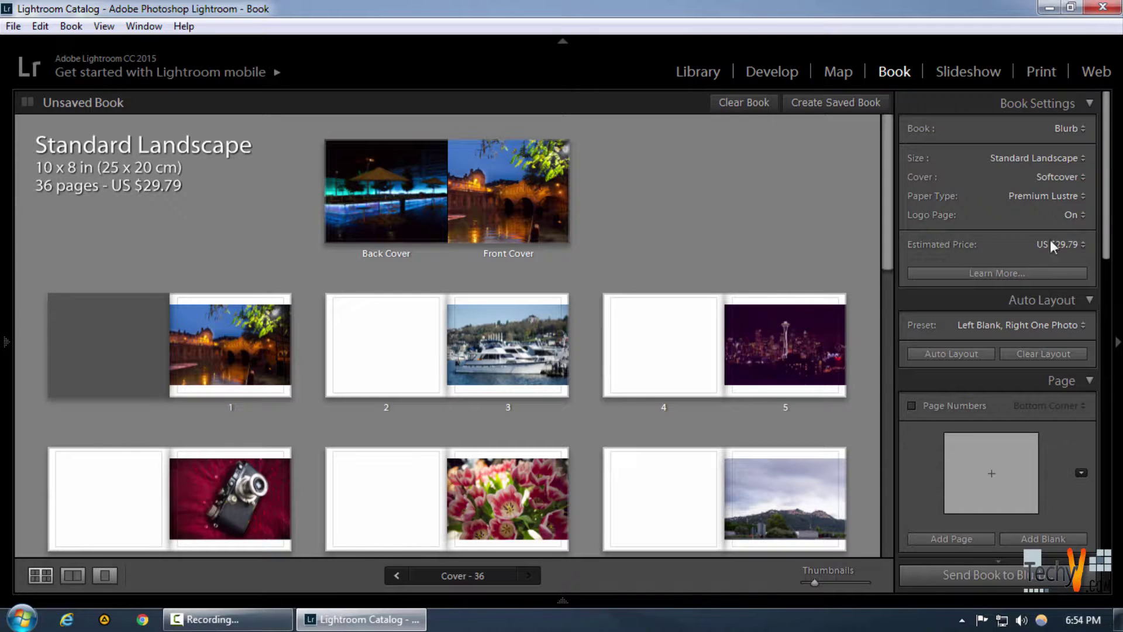
pyautogui.scroll(-3, 982, 279)
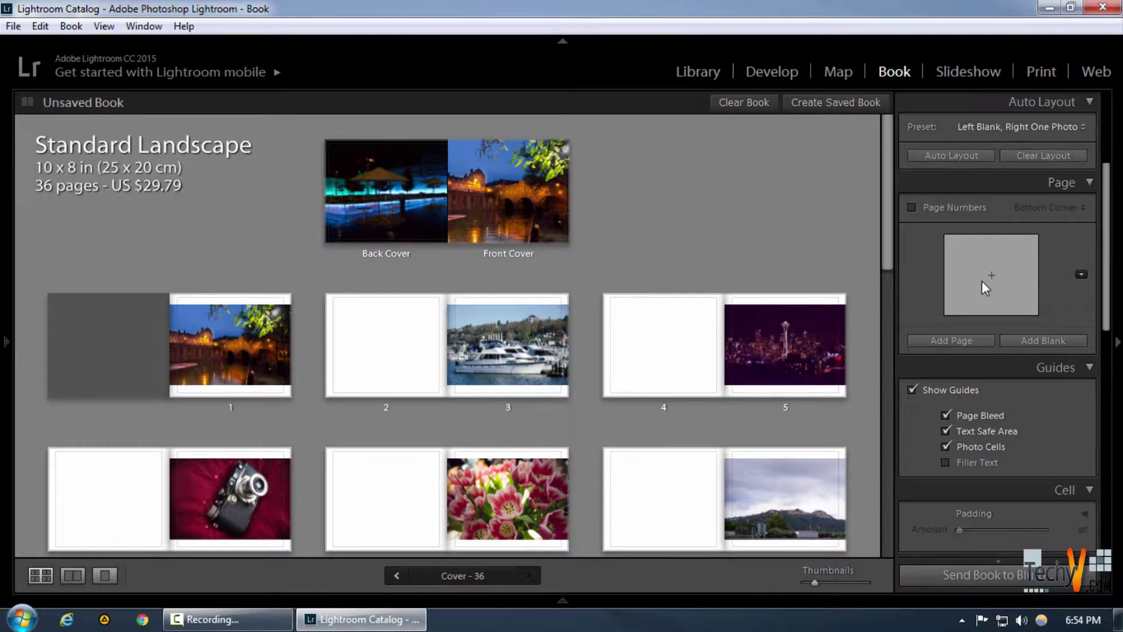
pyautogui.scroll(3, 981, 276)
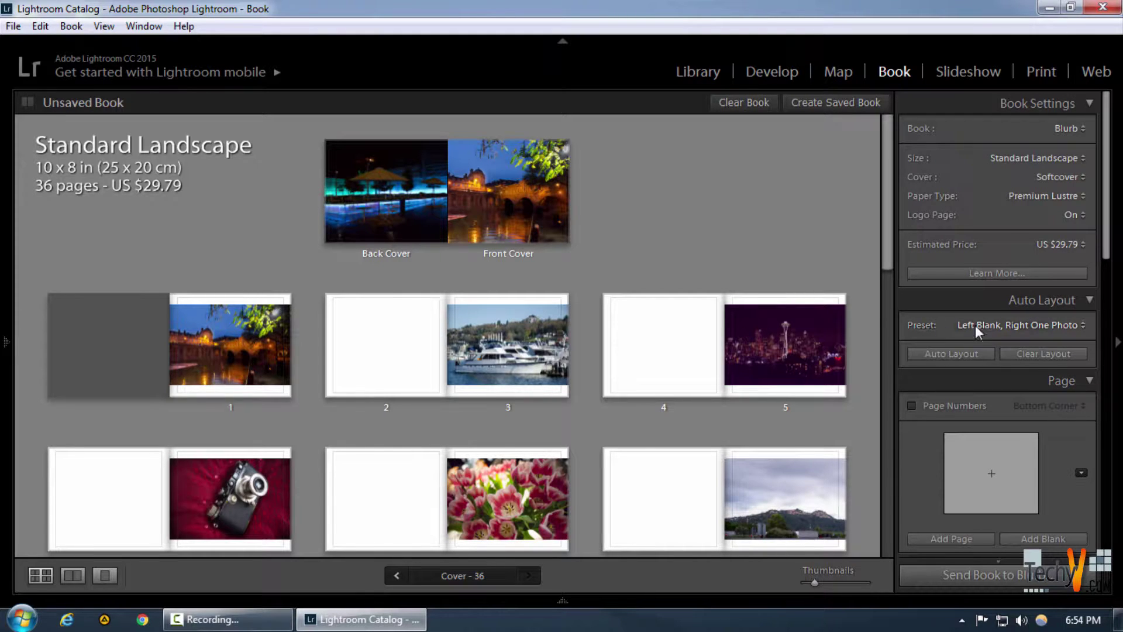
pyautogui.click(1028, 324)
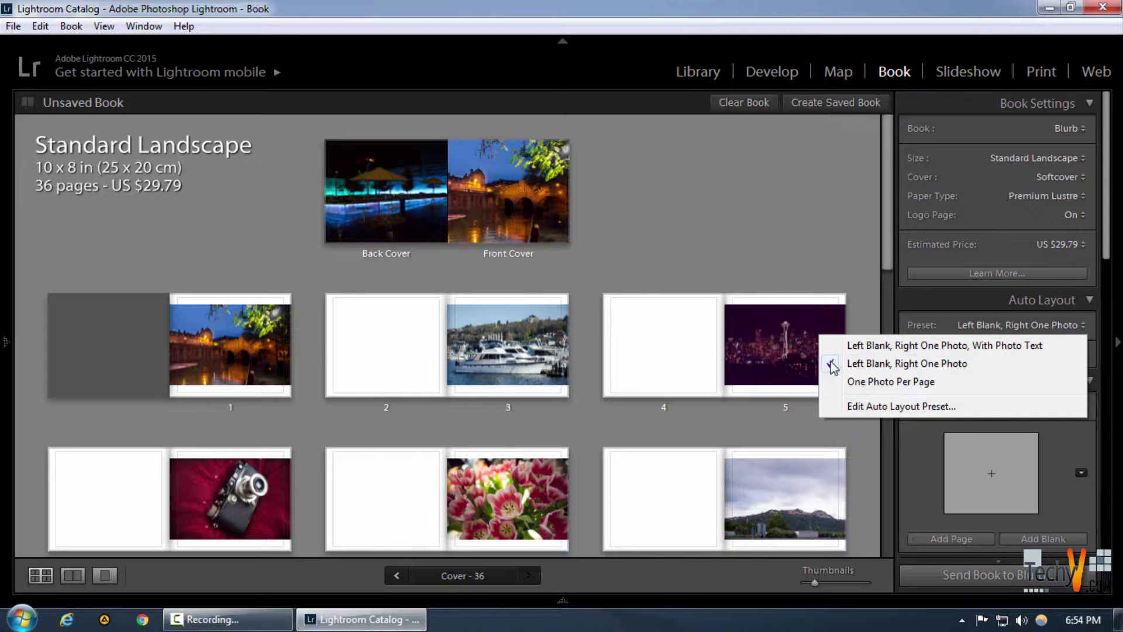
# - In the Auto Layout Preset Editor, keep left pages blank and right pages Fixed Layout
pyautogui.click(871, 407)
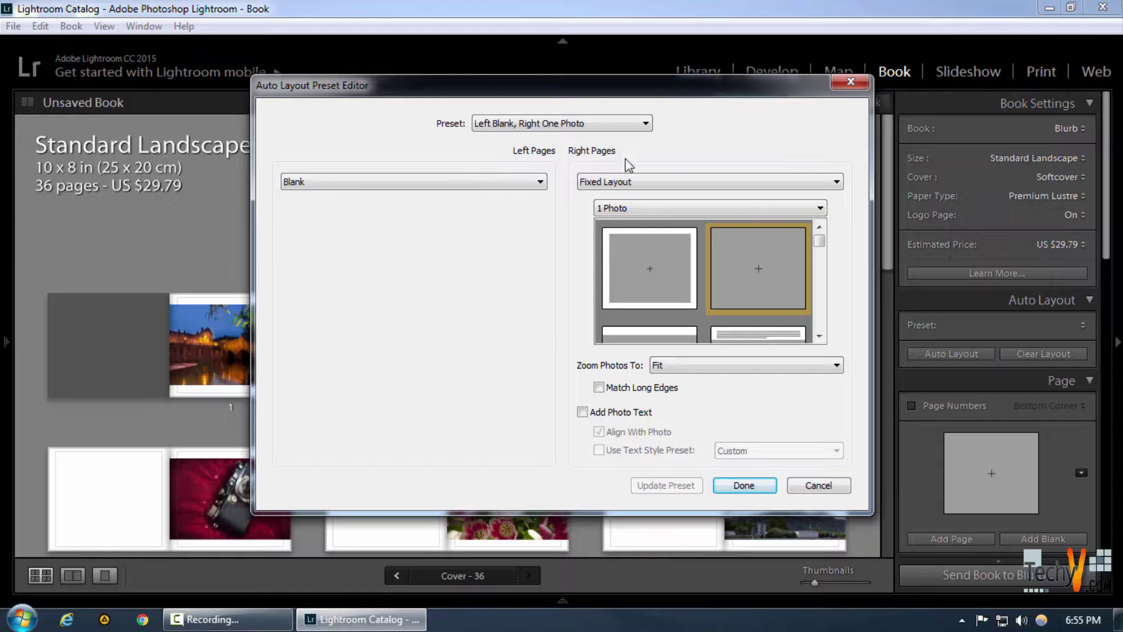
pyautogui.click(487, 181)
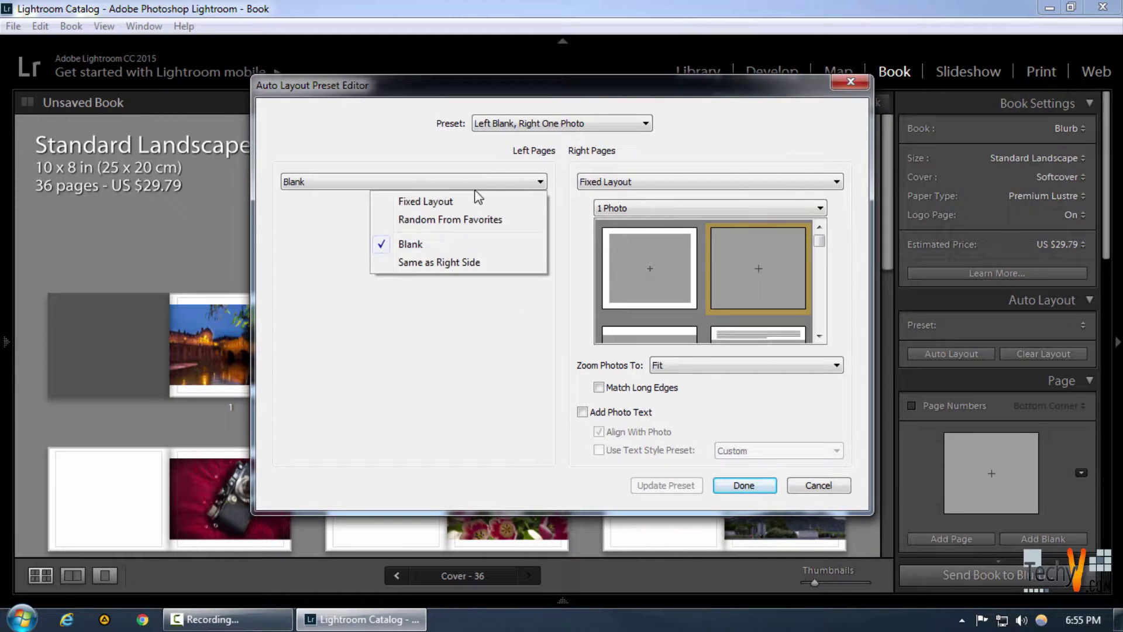
pyautogui.click(421, 253)
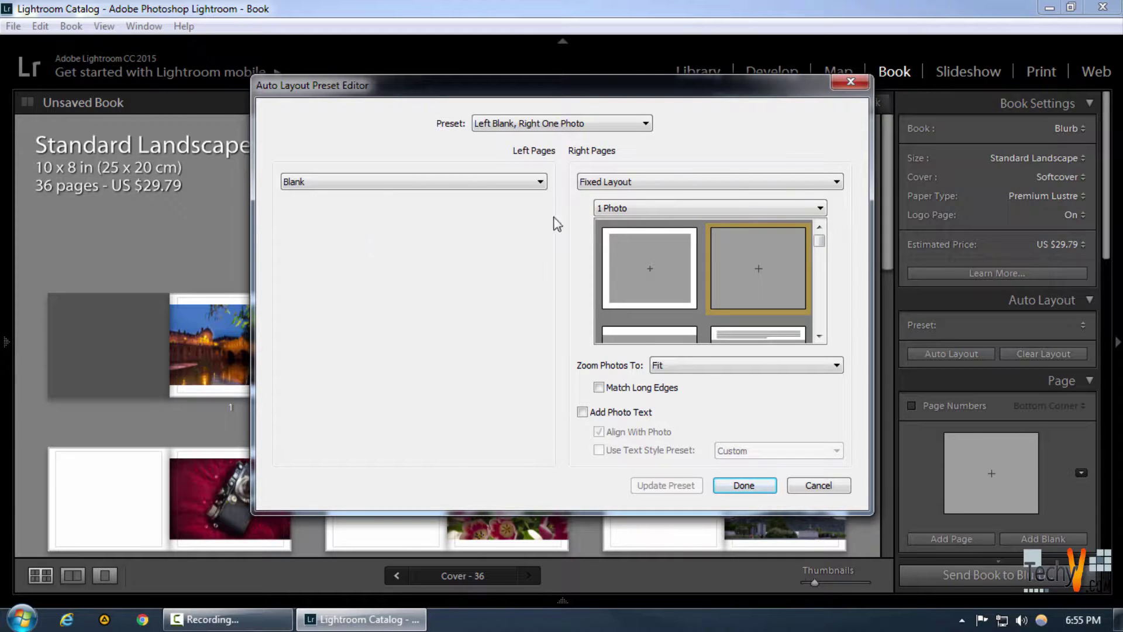
pyautogui.click(602, 185)
pyautogui.click(608, 203)
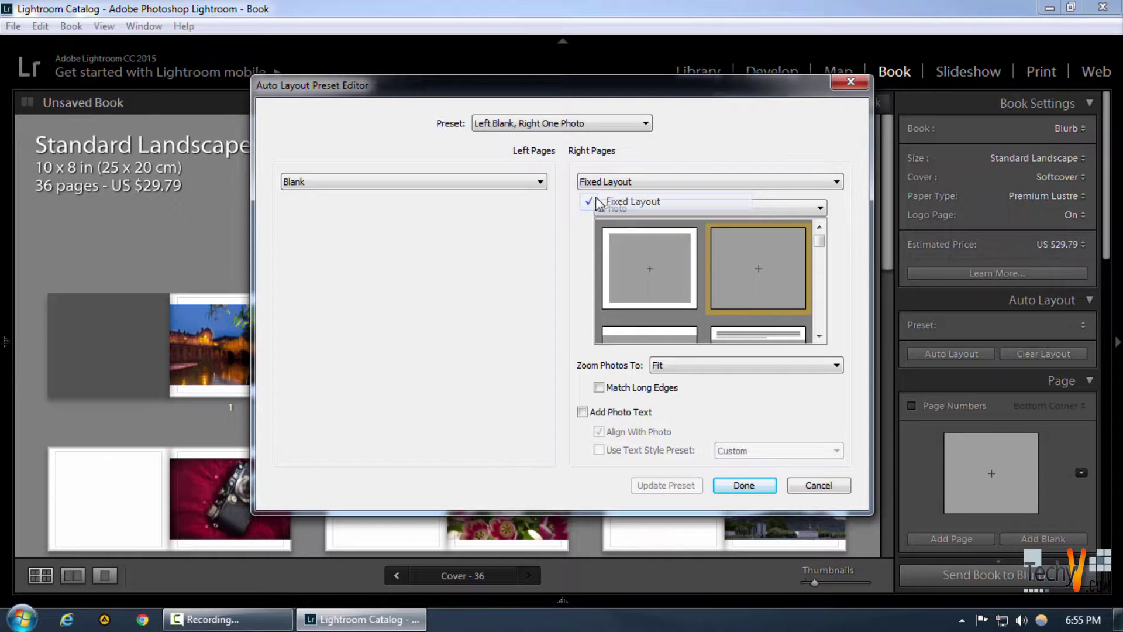
pyautogui.click(637, 206)
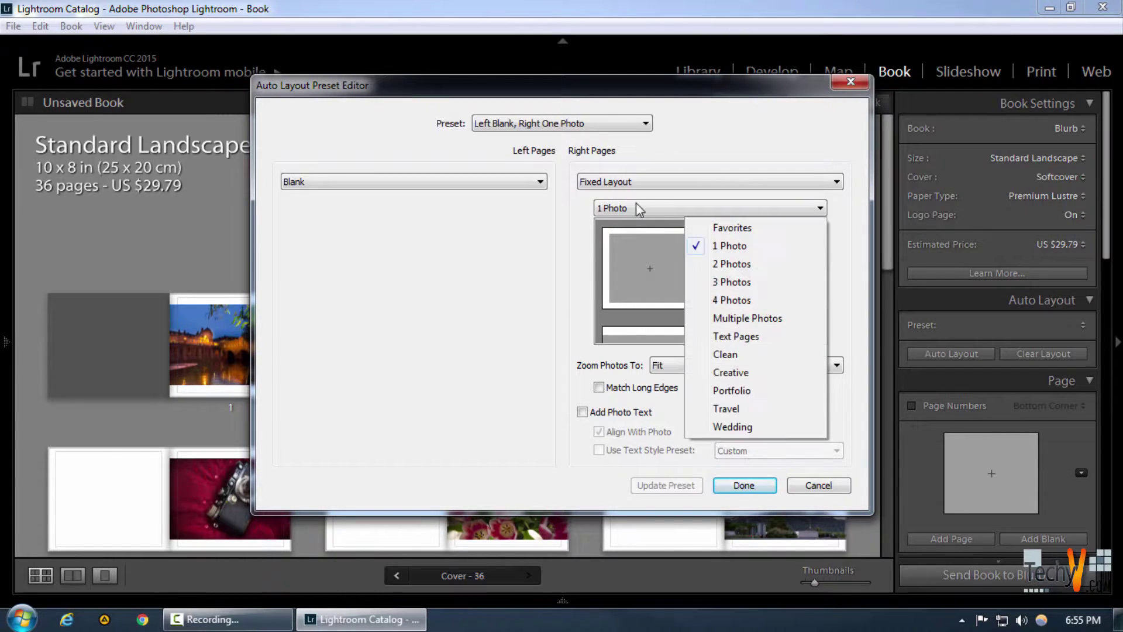
# - Try the two-photo, multiple-photo and 4x3 grid layouts for right pages
pyautogui.click(734, 264)
pyautogui.click(695, 209)
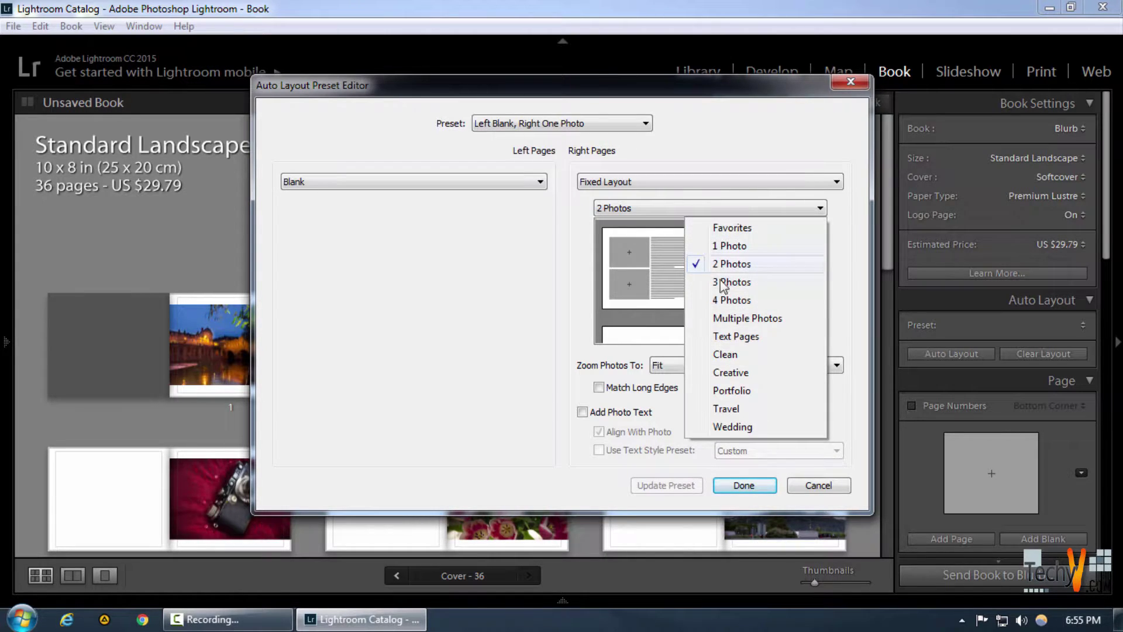
pyautogui.click(754, 320)
pyautogui.scroll(-2, 698, 283)
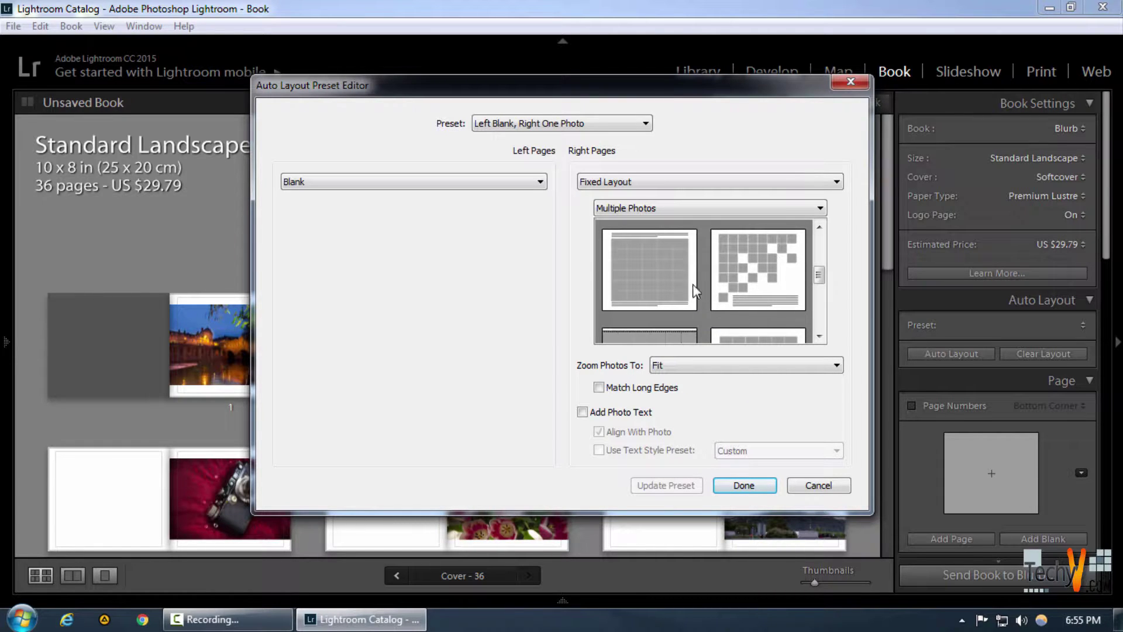
pyautogui.scroll(2, 756, 307)
pyautogui.click(755, 305)
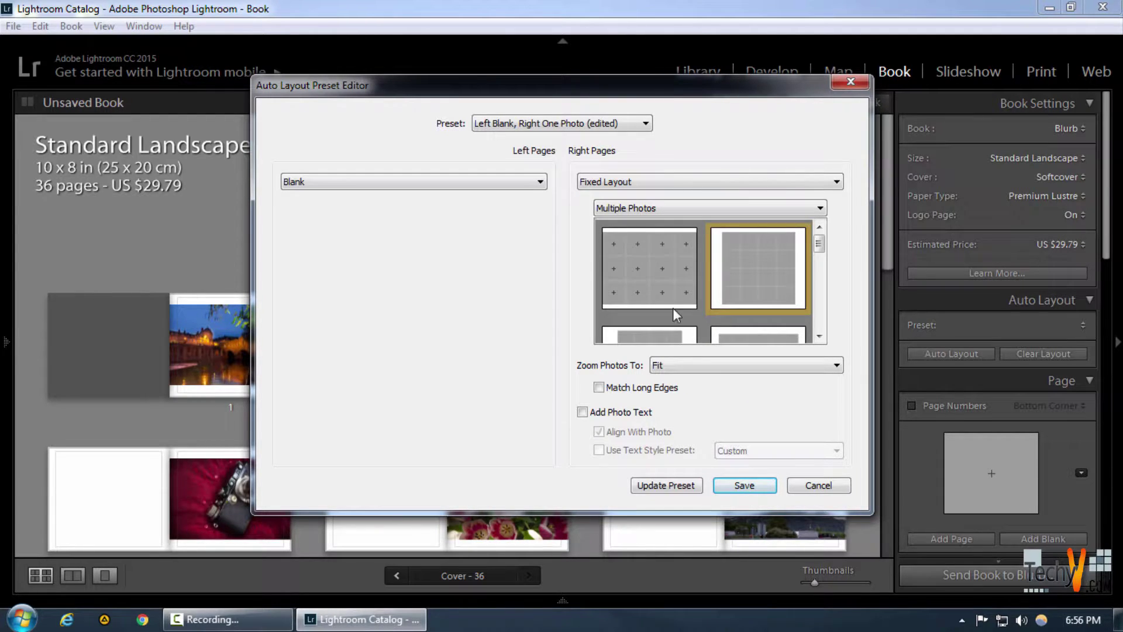
pyautogui.click(674, 275)
pyautogui.scroll(-3, 678, 281)
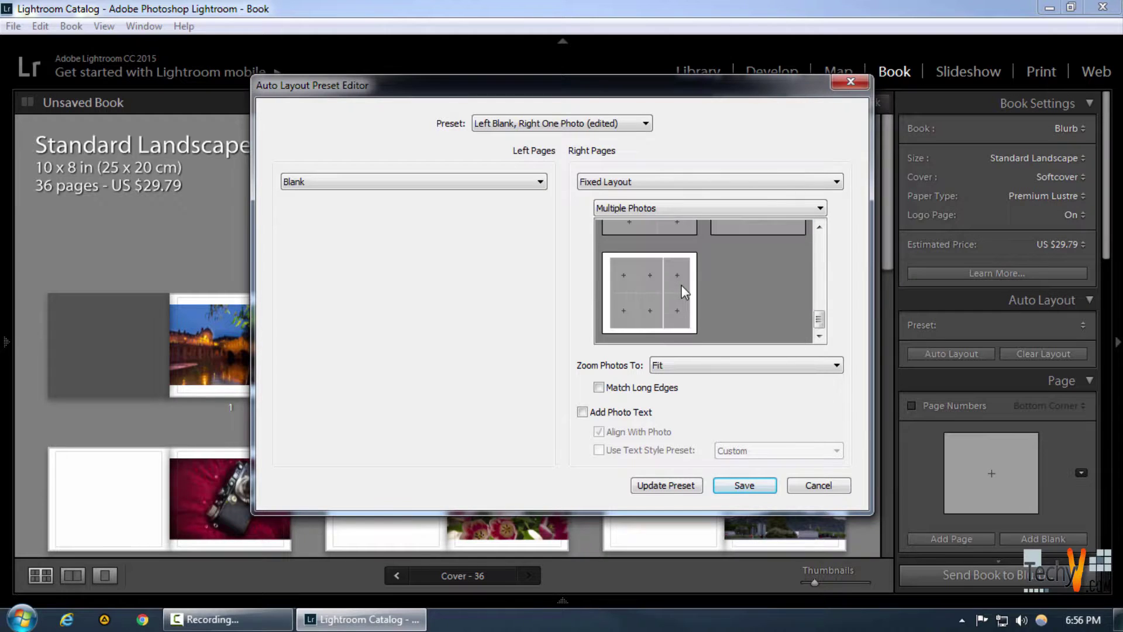
pyautogui.scroll(3, 678, 291)
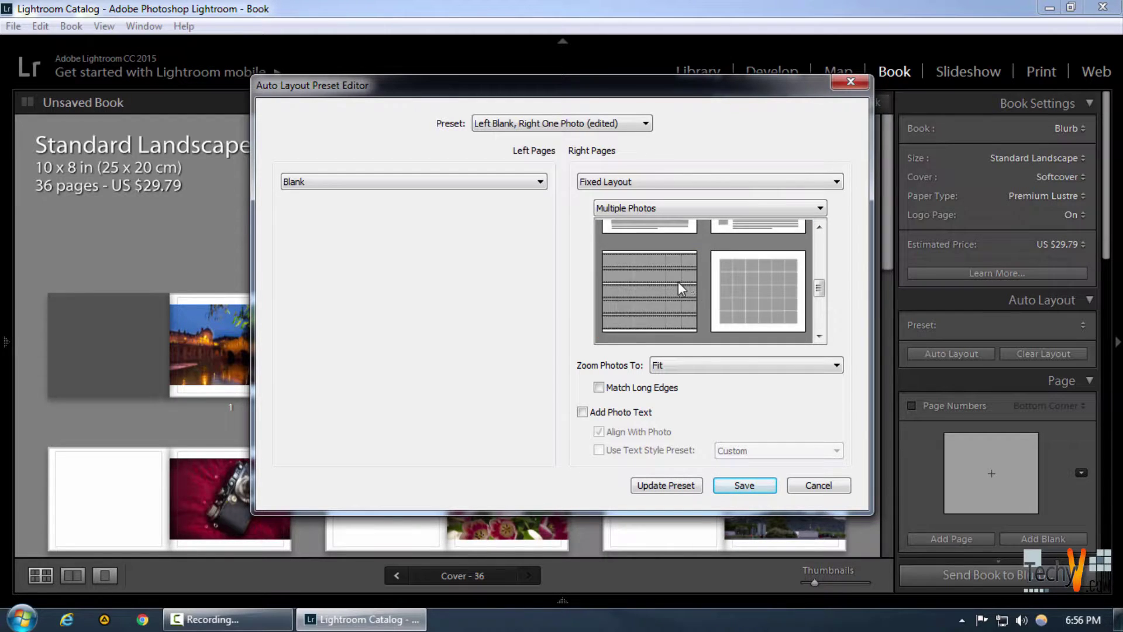
pyautogui.scroll(2, 723, 317)
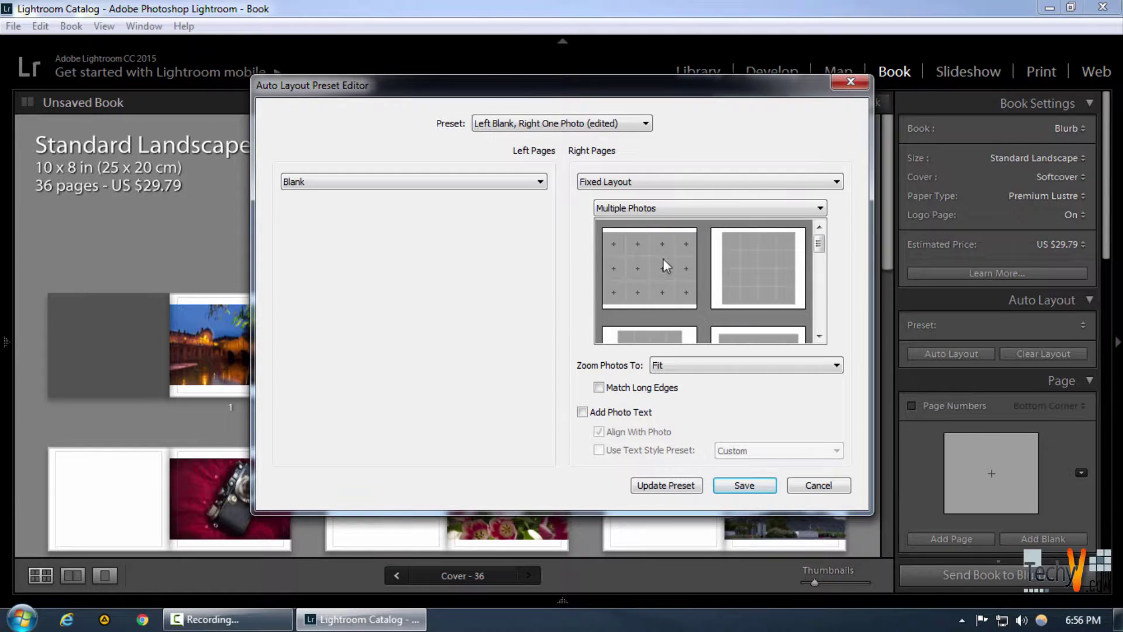
# - Set right pages to the 1 Photo layout with a caption area beneath the photo
pyautogui.click(662, 206)
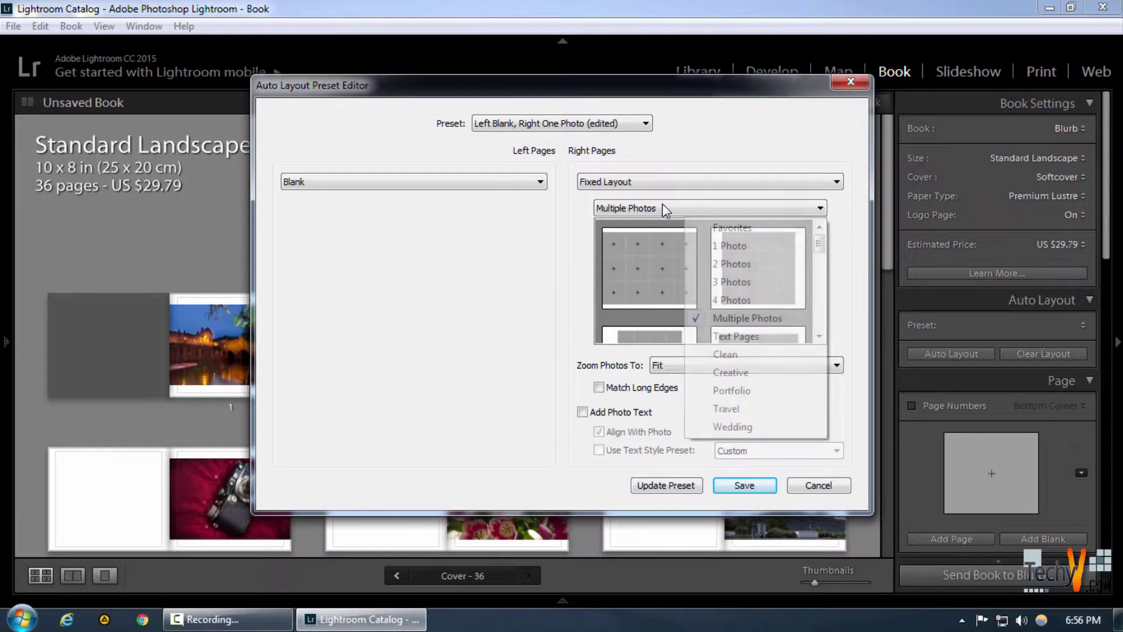
pyautogui.click(763, 257)
pyautogui.scroll(-3, 706, 260)
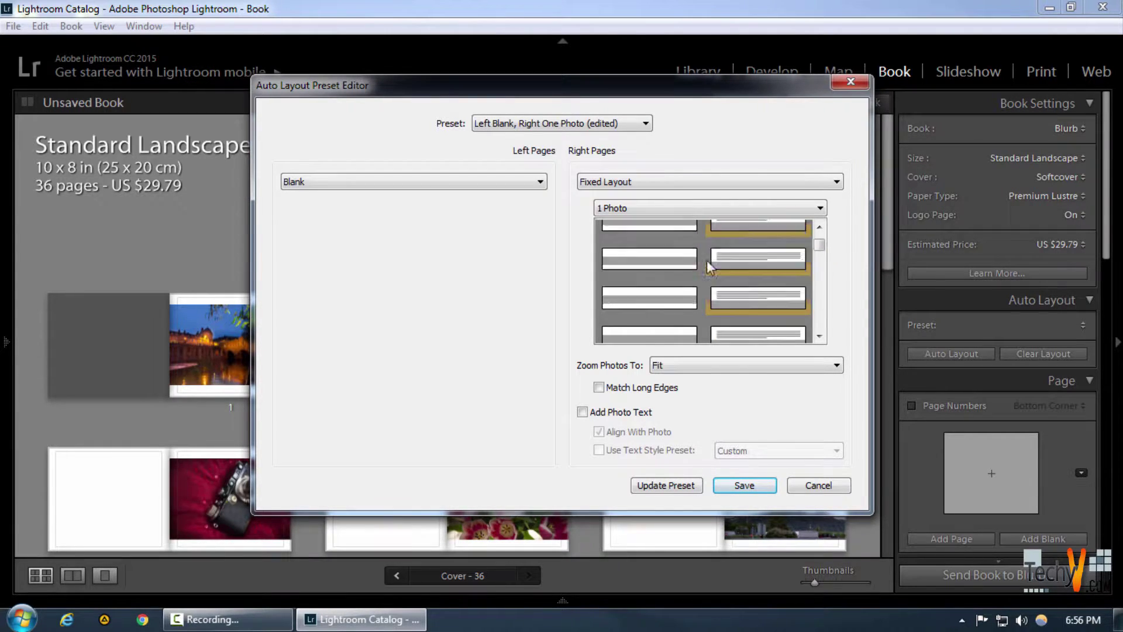
pyautogui.scroll(-4, 705, 261)
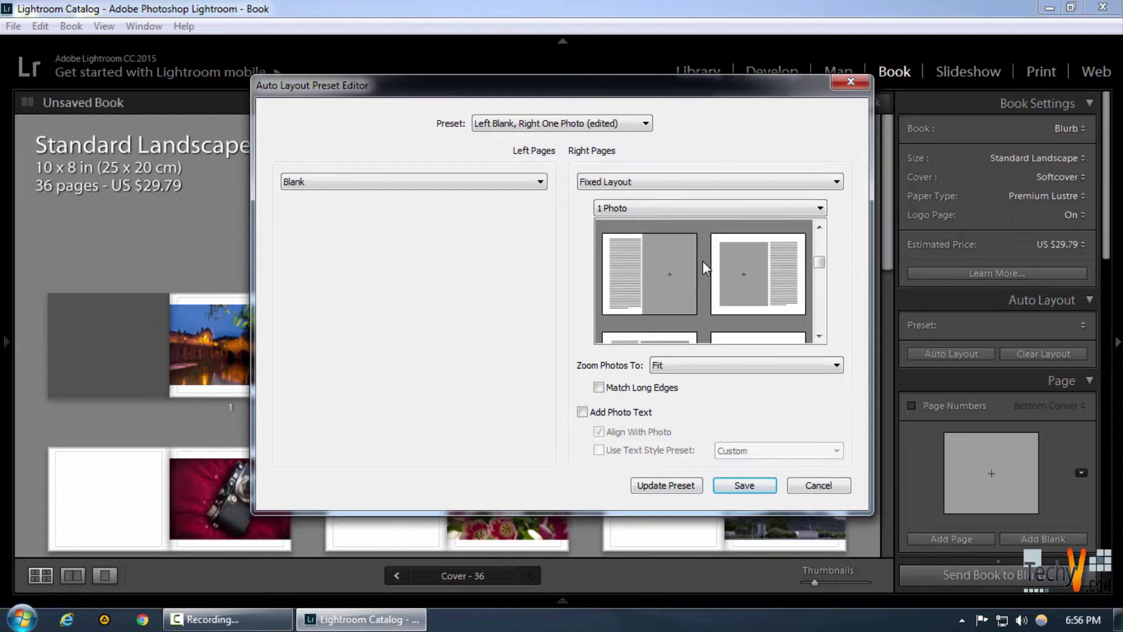
pyautogui.scroll(-4, 698, 277)
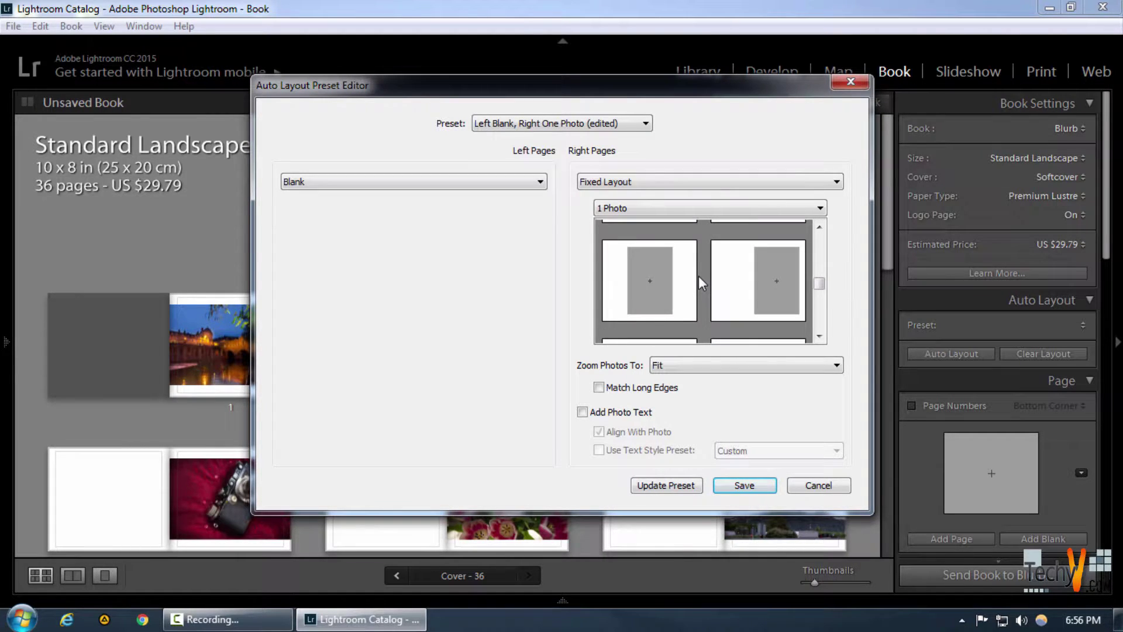
pyautogui.scroll(-4, 699, 277)
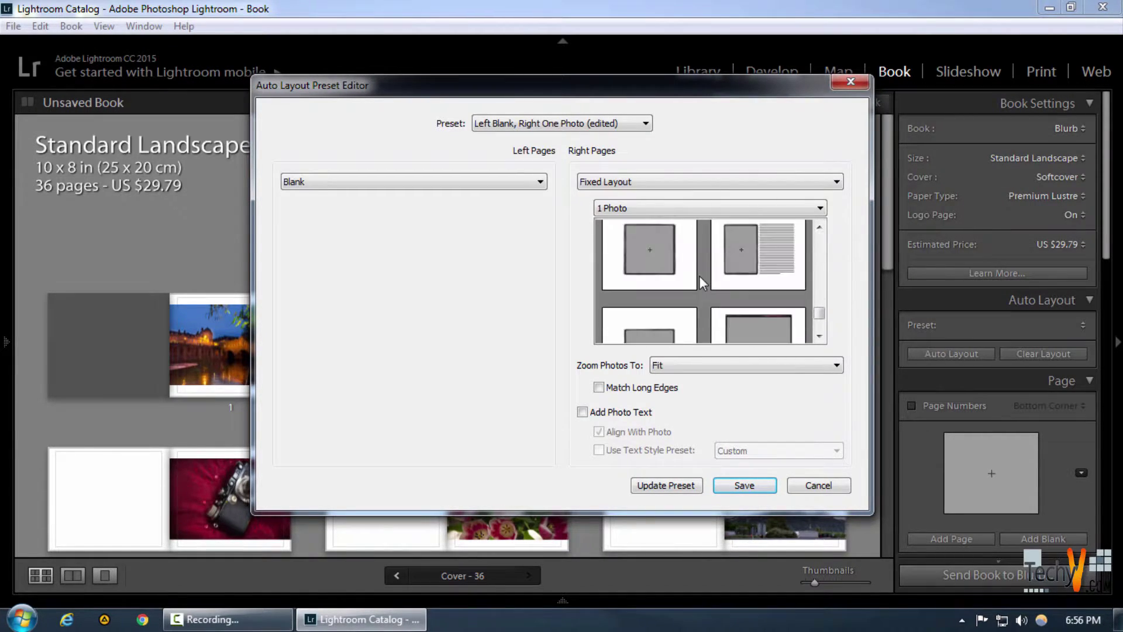
pyautogui.scroll(4, 699, 279)
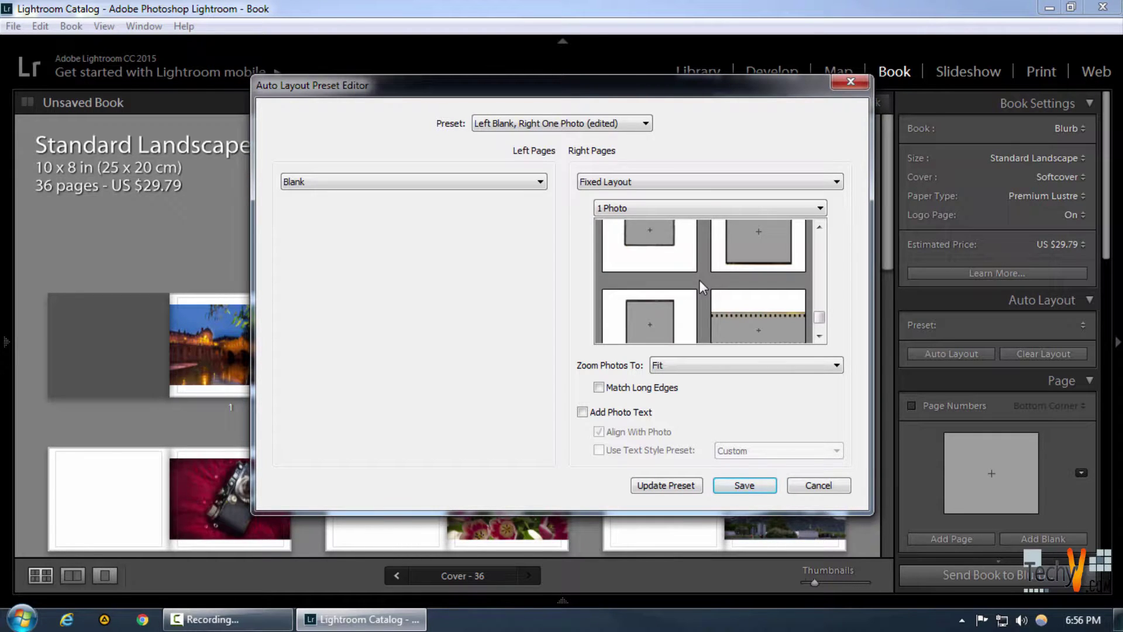
pyautogui.scroll(4, 700, 280)
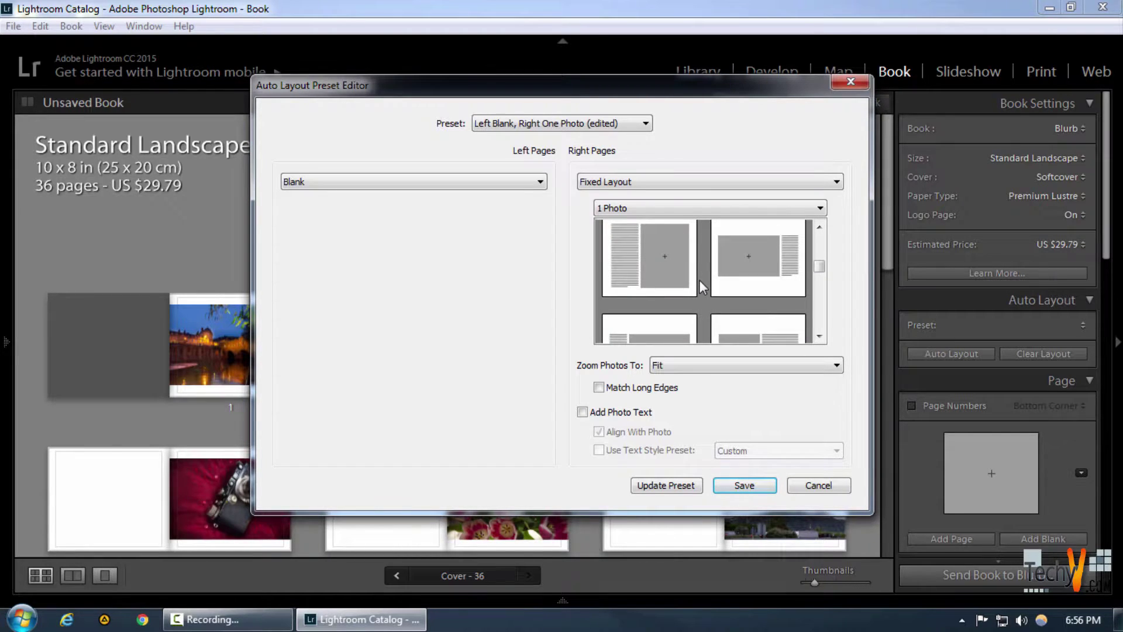
pyautogui.scroll(2, 701, 280)
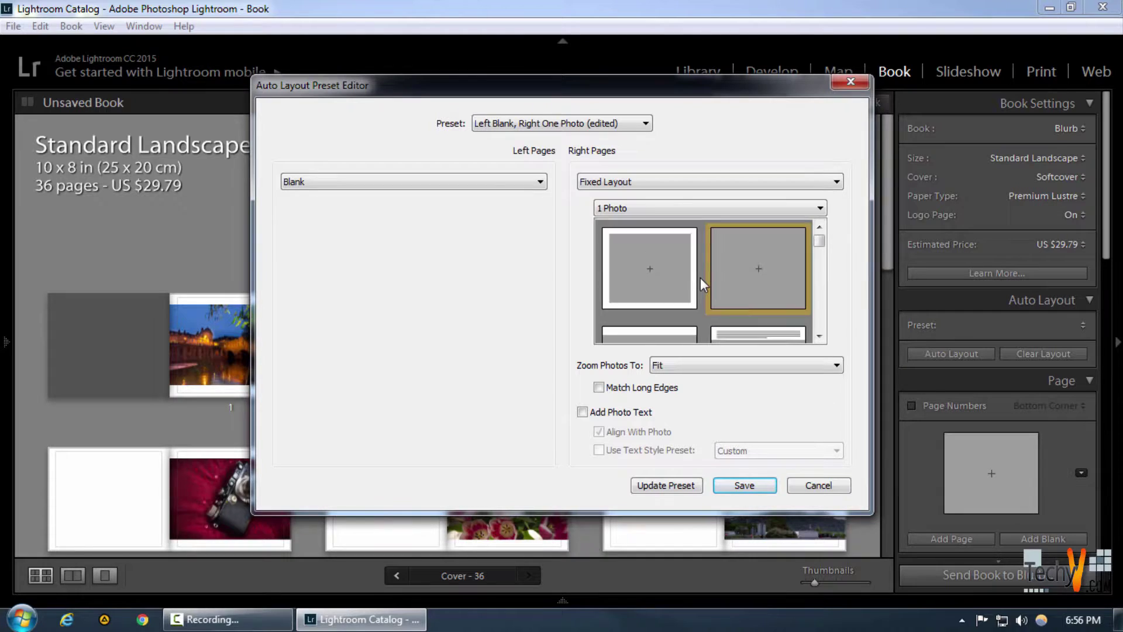
pyautogui.scroll(-2, 700, 286)
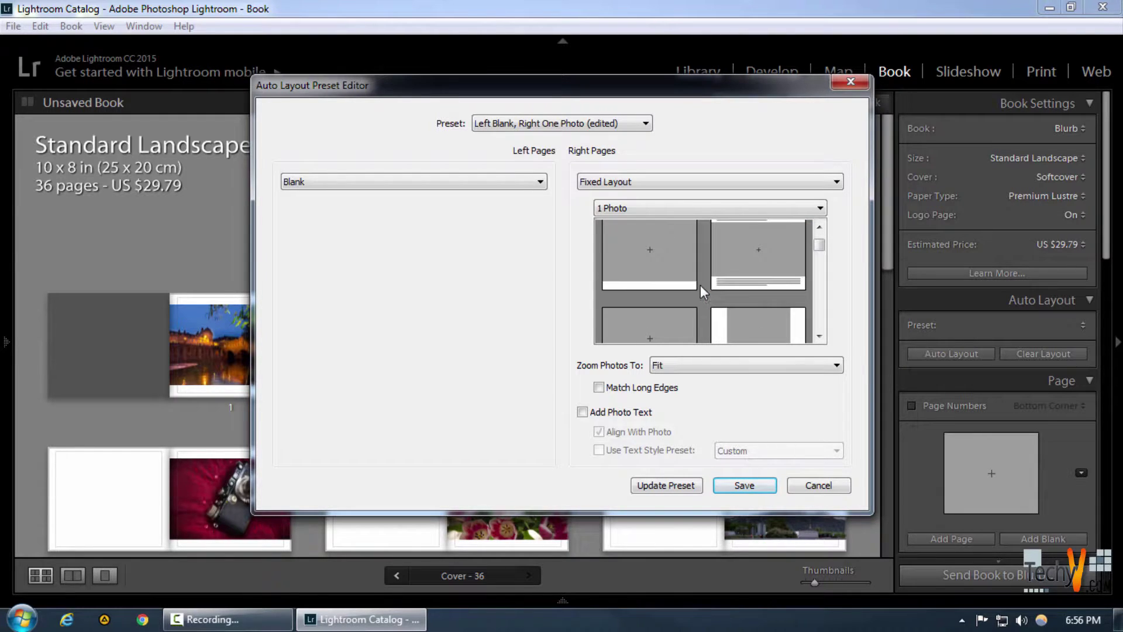
pyautogui.scroll(2, 700, 283)
pyautogui.scroll(-3, 701, 284)
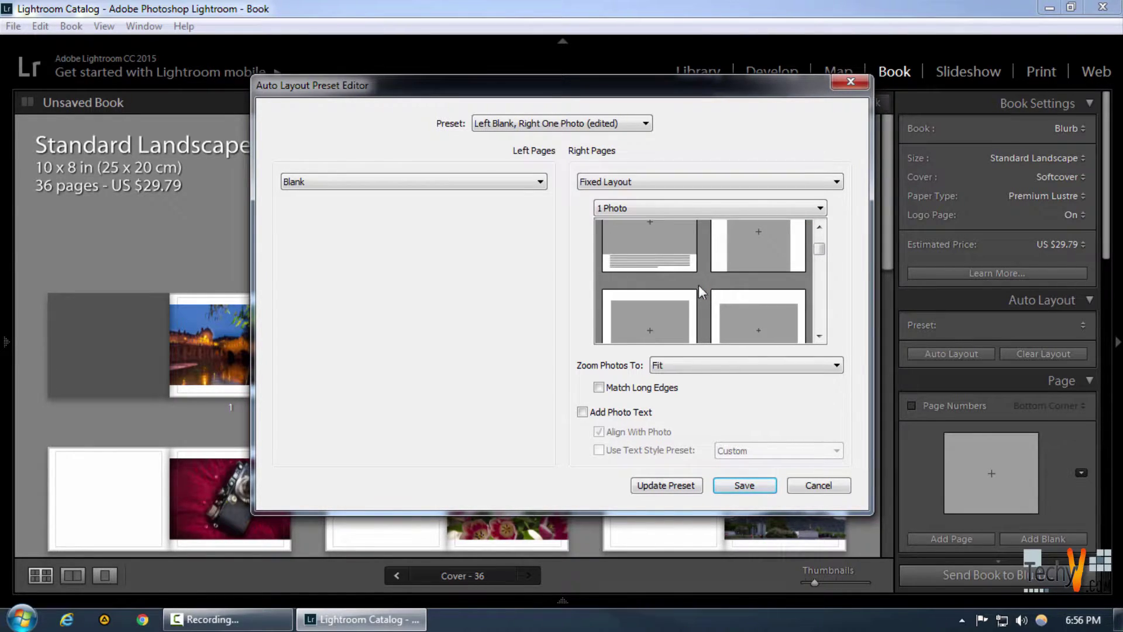
pyautogui.click(660, 238)
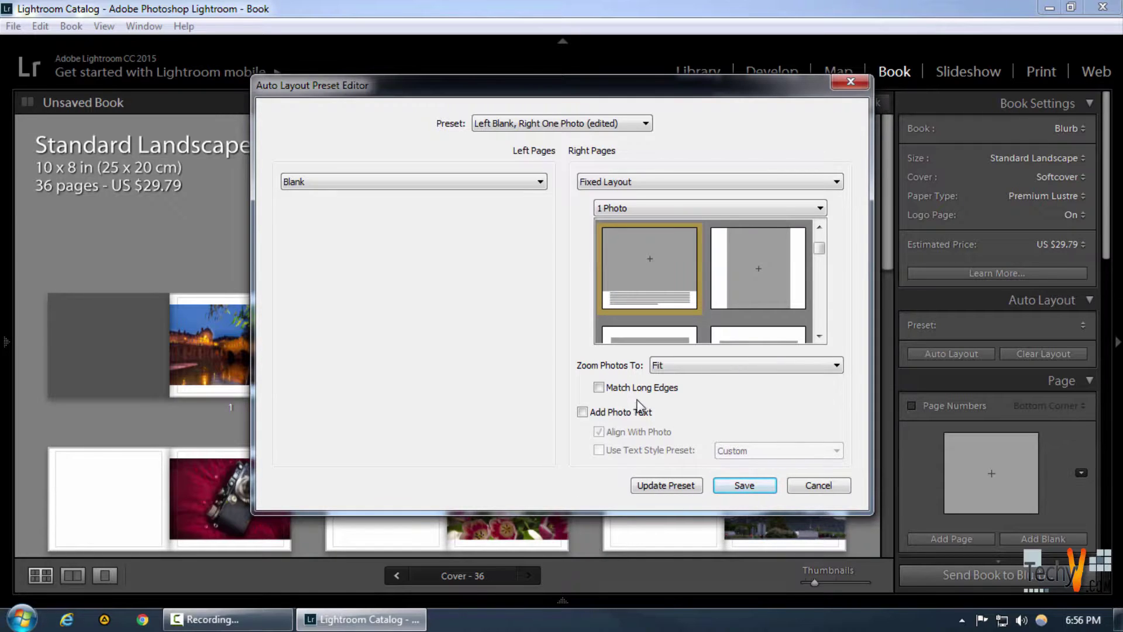
# - Add photo text to right pages using the caption - sans serif text style preset
pyautogui.click(583, 413)
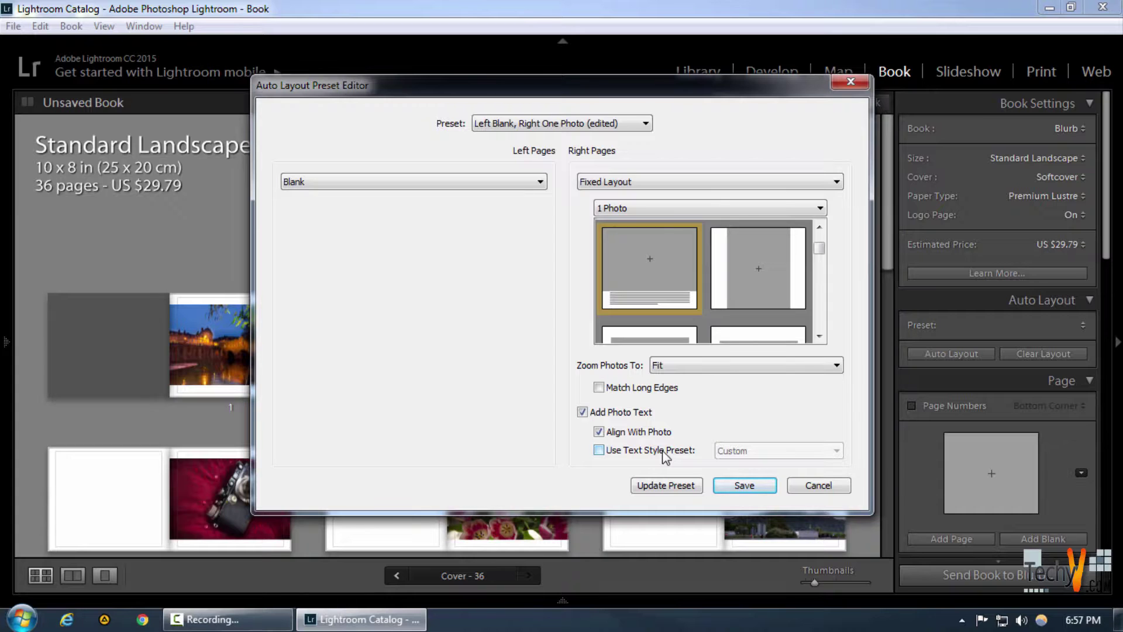
pyautogui.click(605, 451)
pyautogui.click(774, 450)
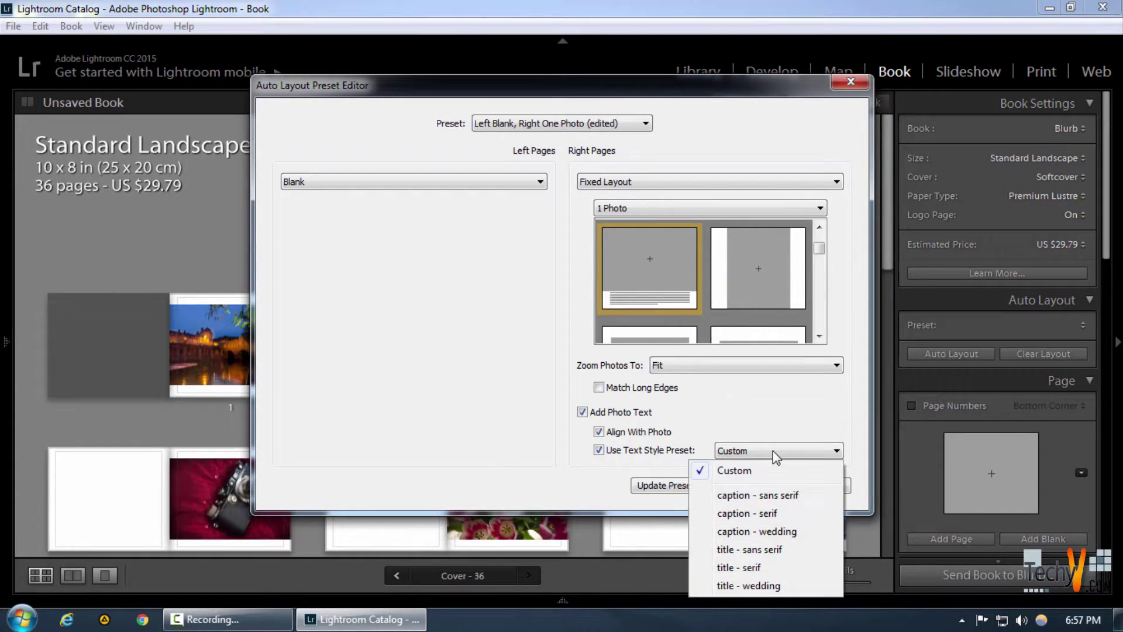
pyautogui.click(760, 496)
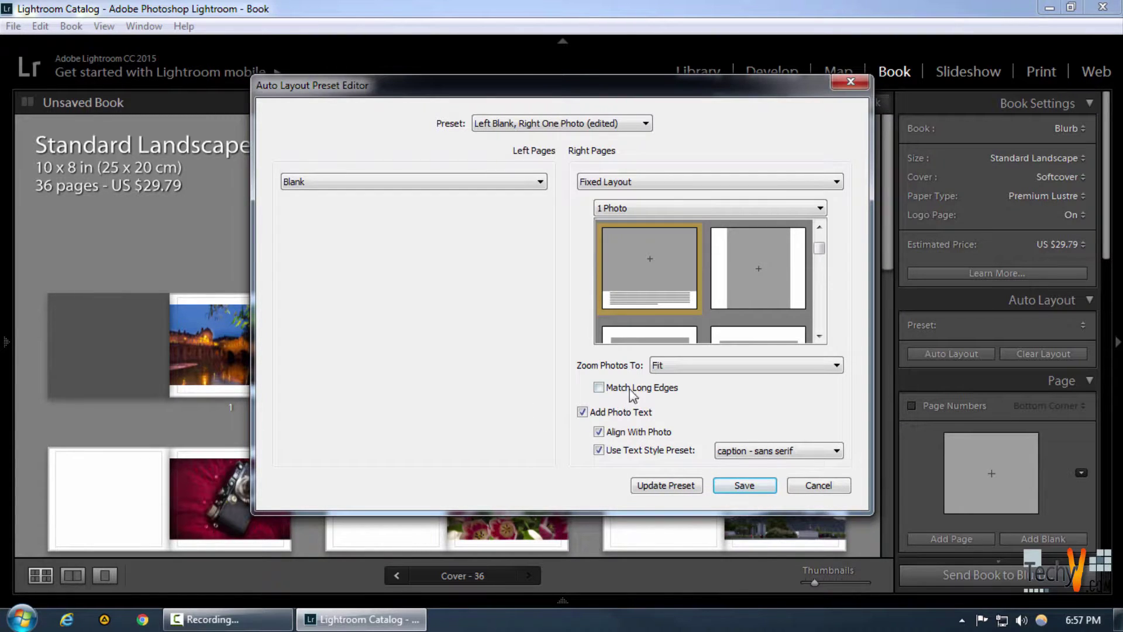
# - Set Zoom Photos To Fill and start saving the settings as a new preset
pyautogui.click(682, 368)
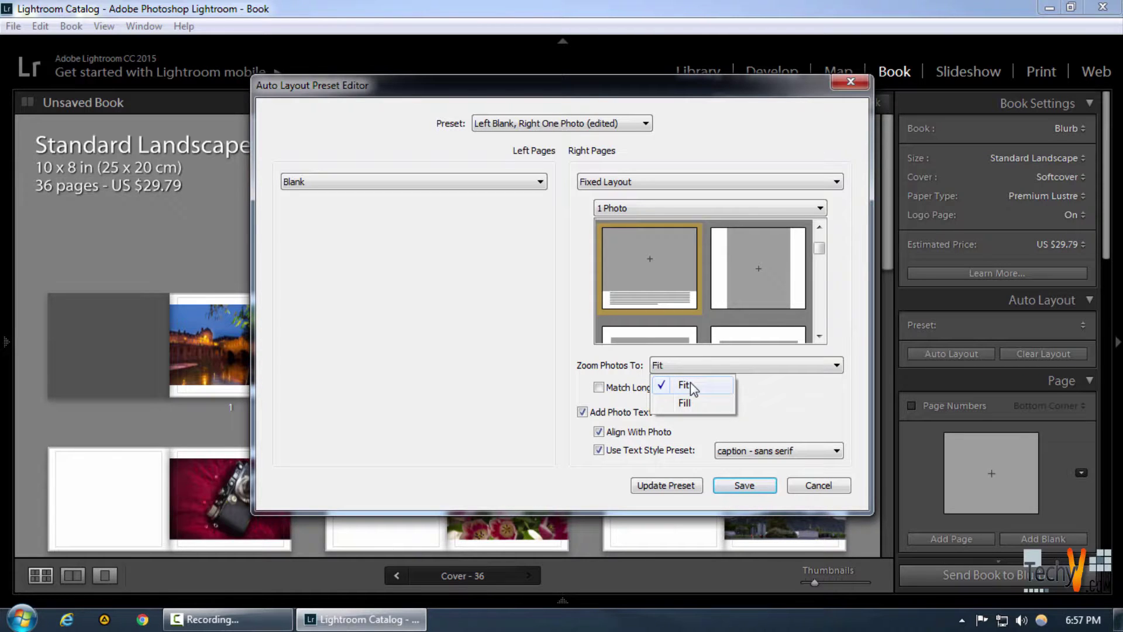
pyautogui.click(691, 403)
pyautogui.click(692, 366)
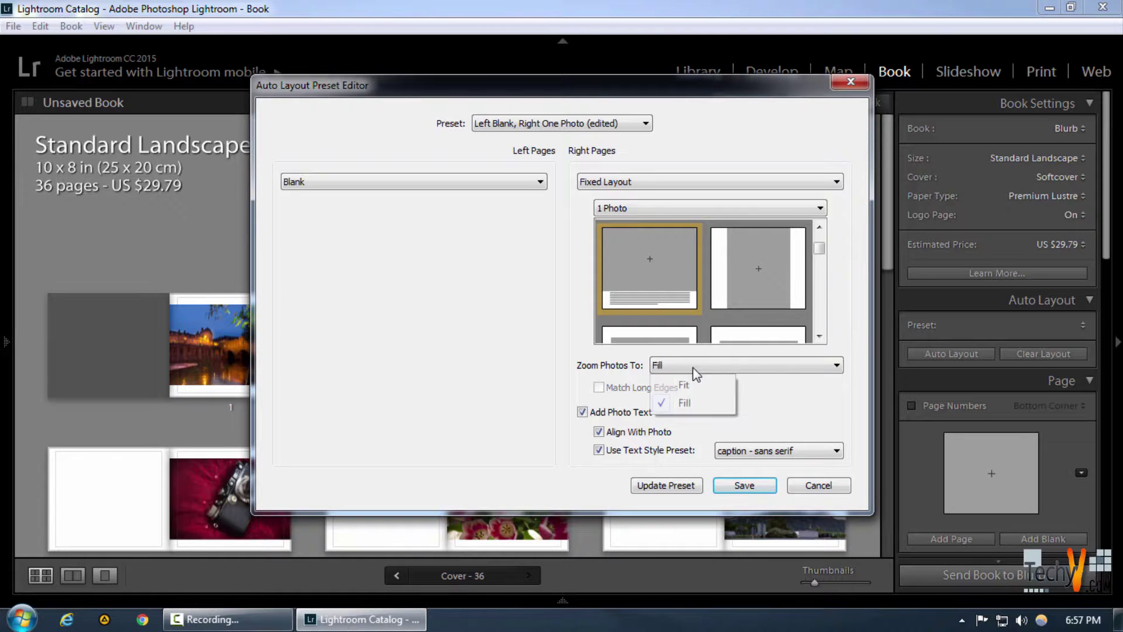
pyautogui.click(686, 402)
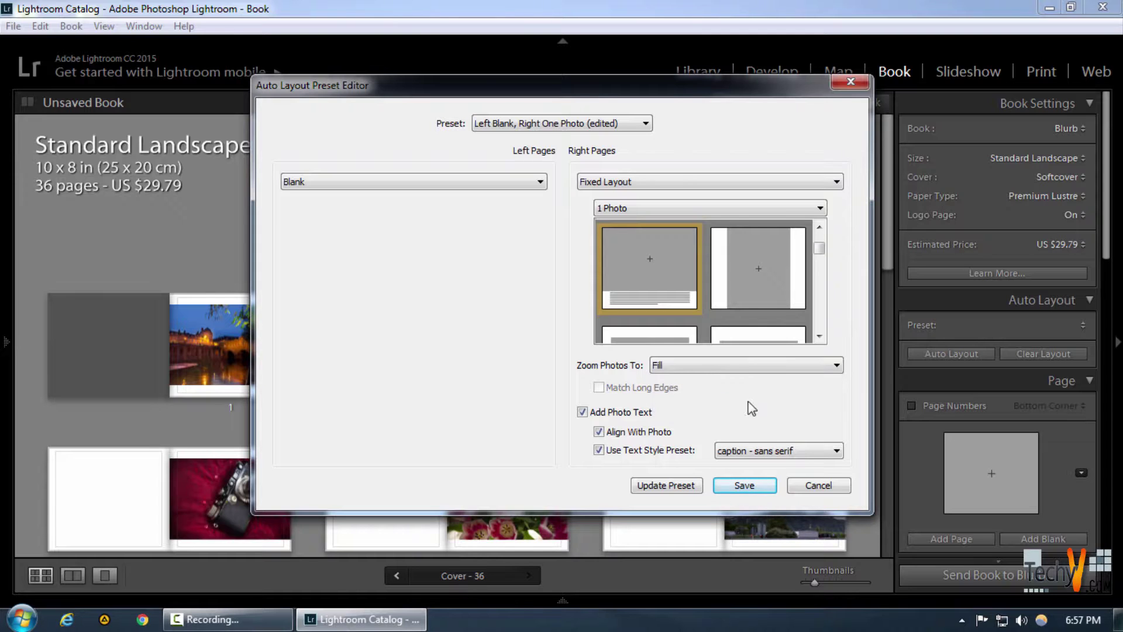
pyautogui.click(750, 489)
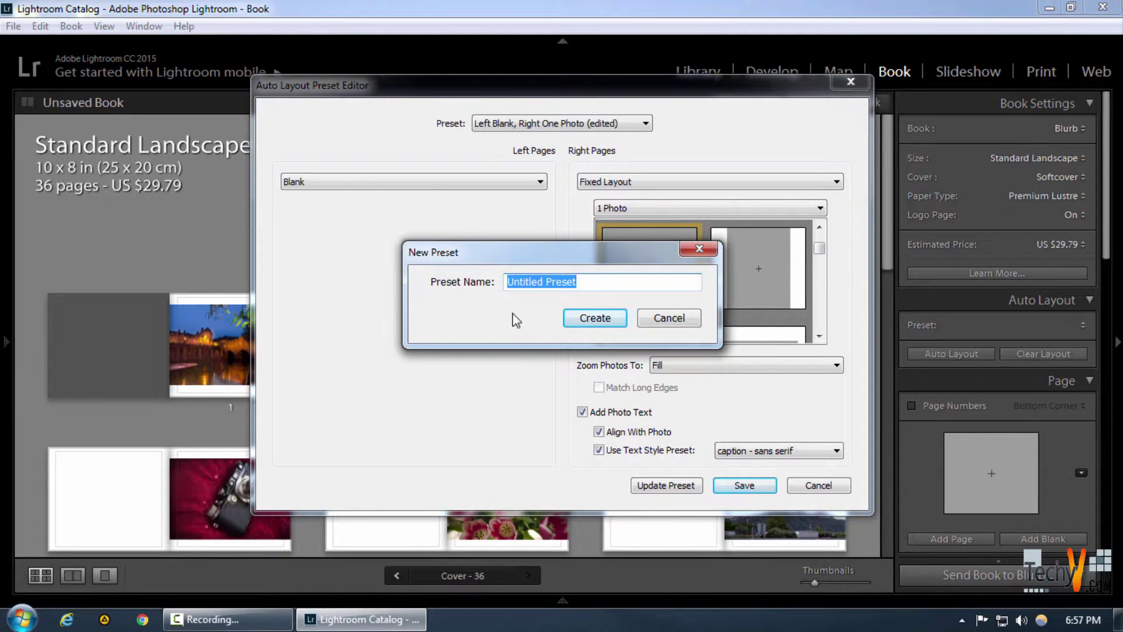
# - Name the new preset 'left blank right pic text' and create it
pyautogui.press('BackSpace')
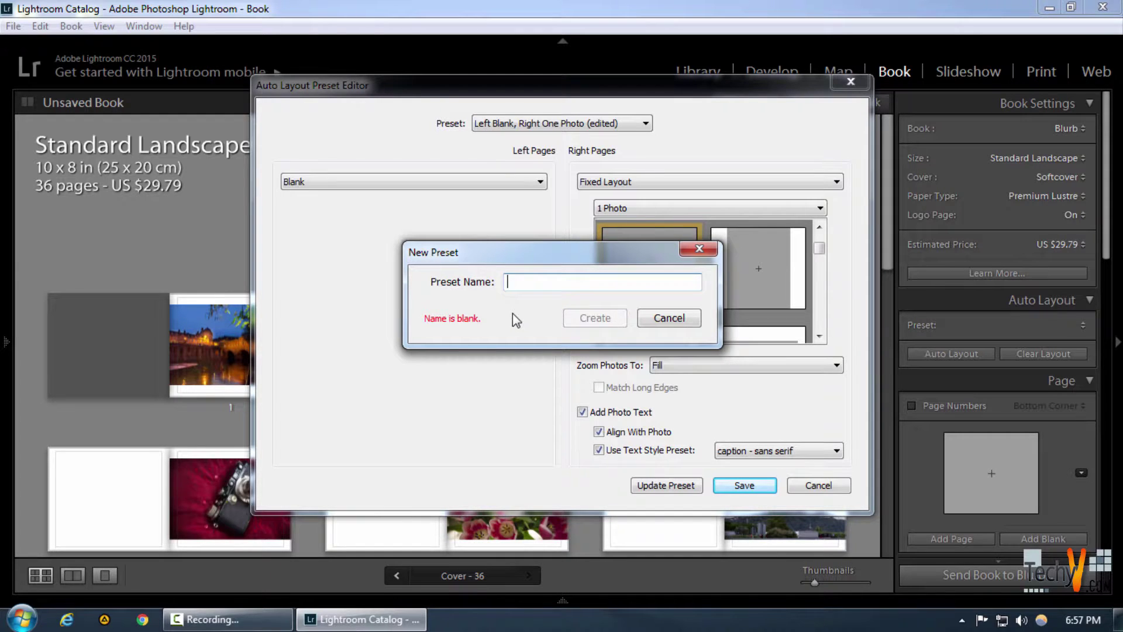
pyautogui.write('left bla')
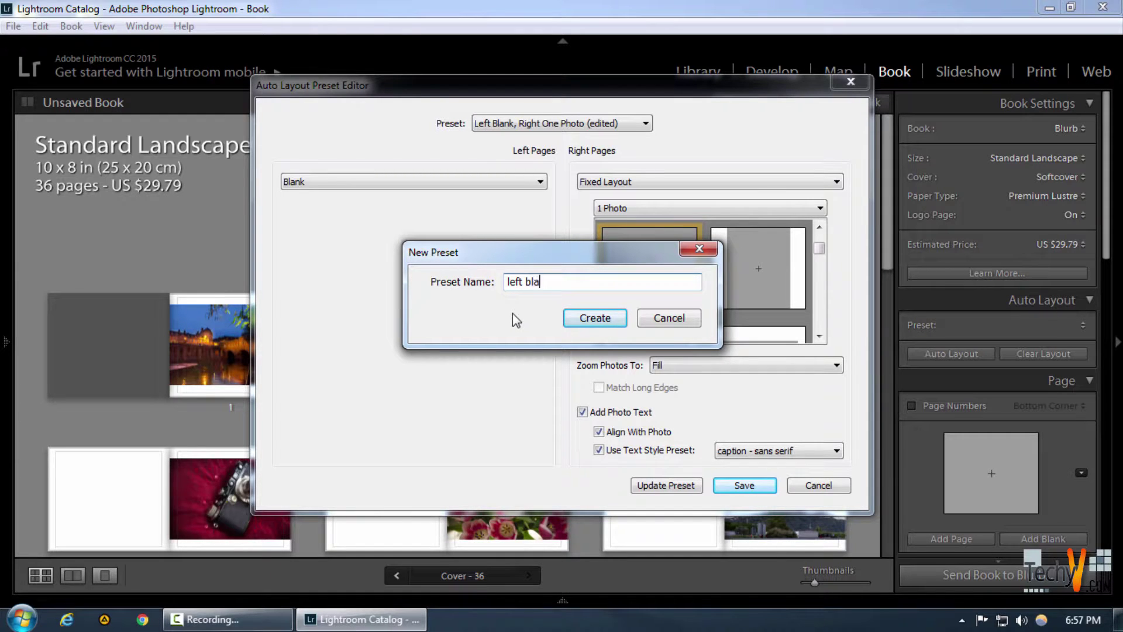
pyautogui.write('nk right pic text')
pyautogui.click(573, 318)
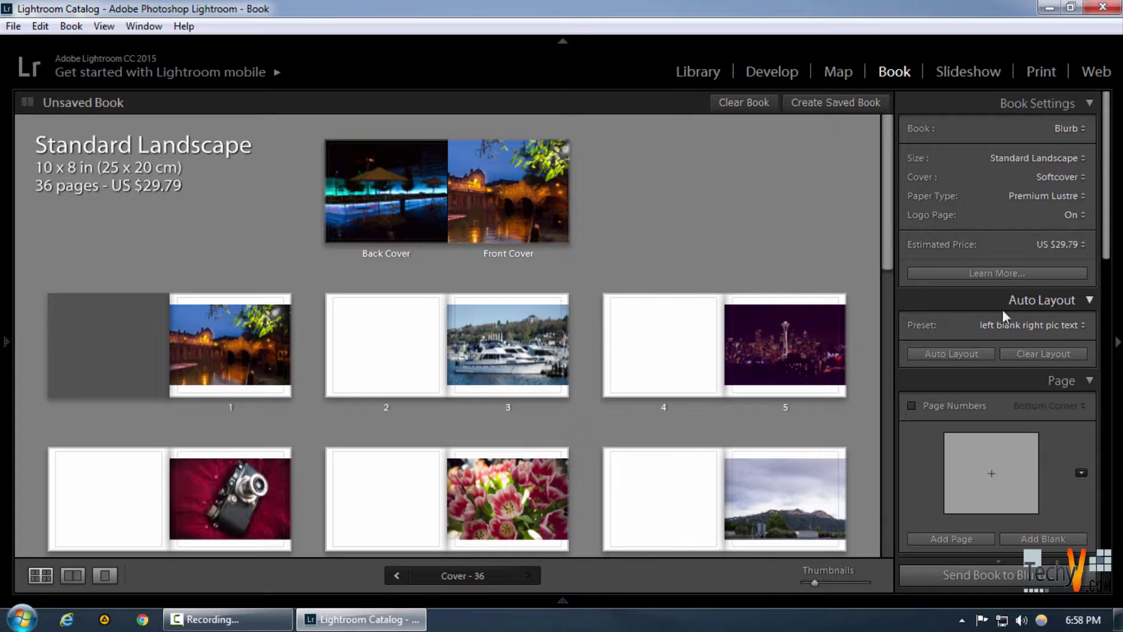
# - Clear the book layout and re-run Auto Layout, leaving left pages blank and captioned photos on right pages
pyautogui.click(1027, 352)
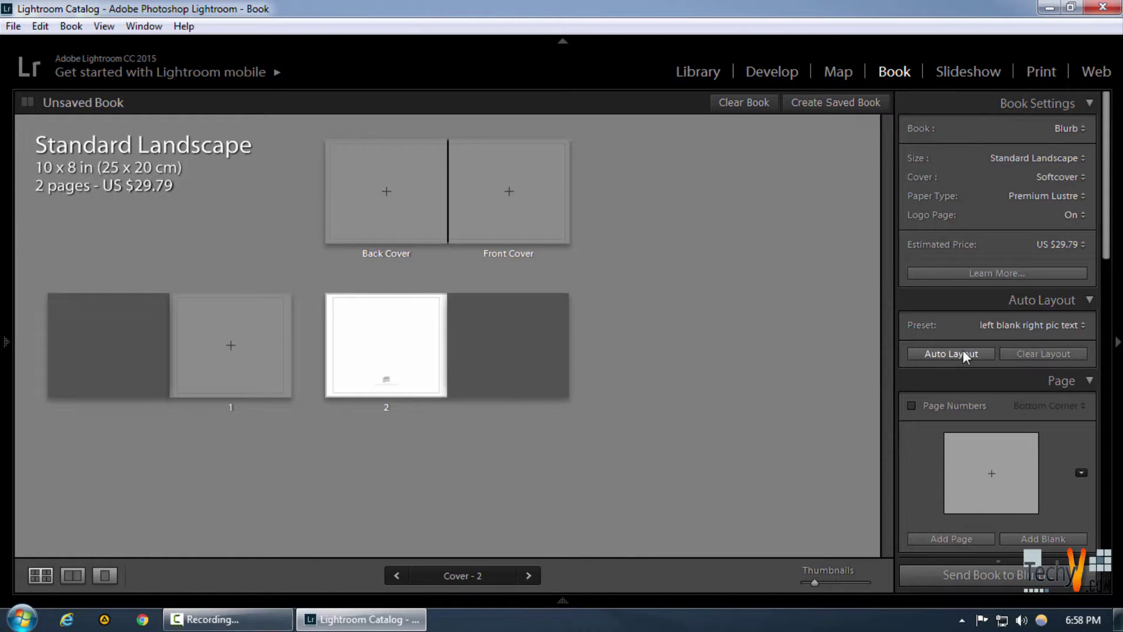
pyautogui.click(935, 355)
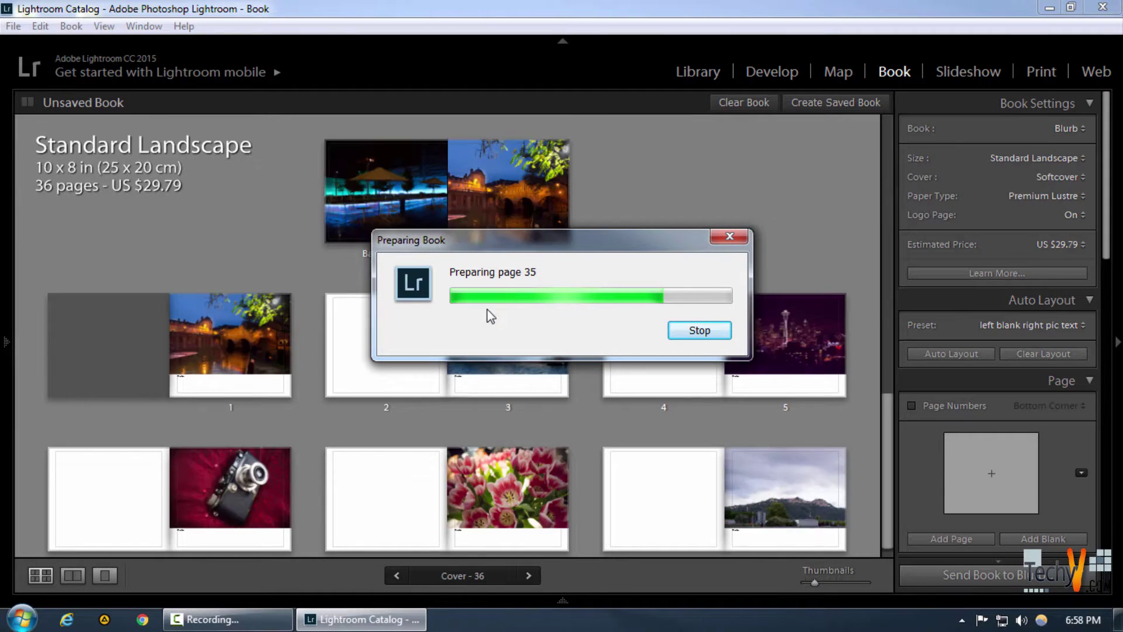
pyautogui.scroll(15, 550, 454)
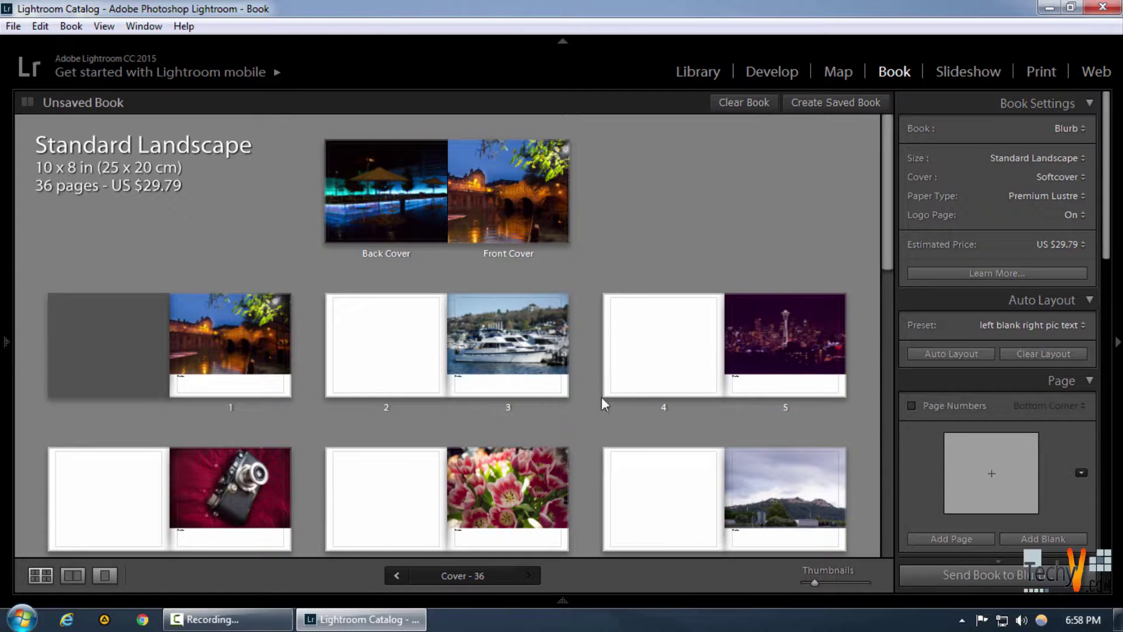
# - Open page 3 alone and select the Photo Text caption box under the boat photo
pyautogui.doubleClick(521, 350)
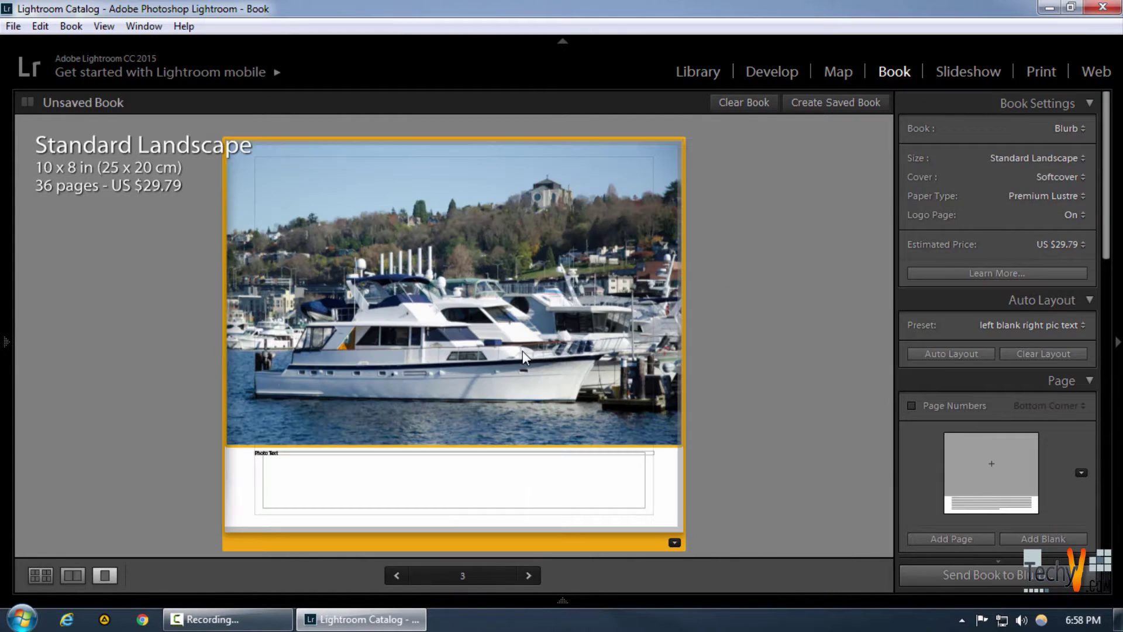
pyautogui.click(257, 498)
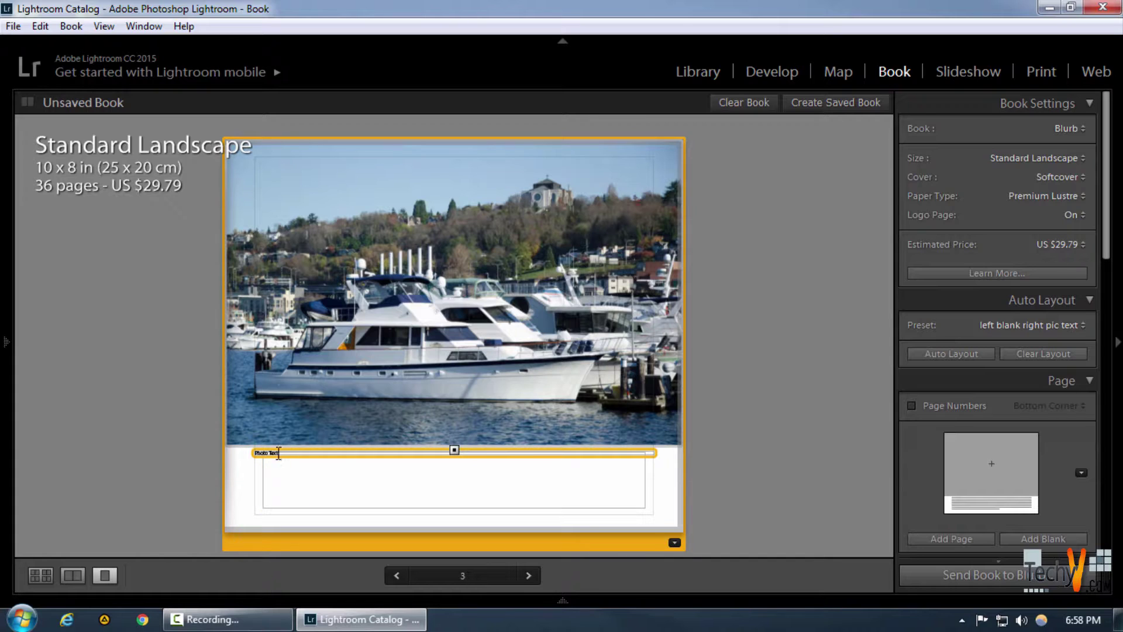
pyautogui.click(479, 467)
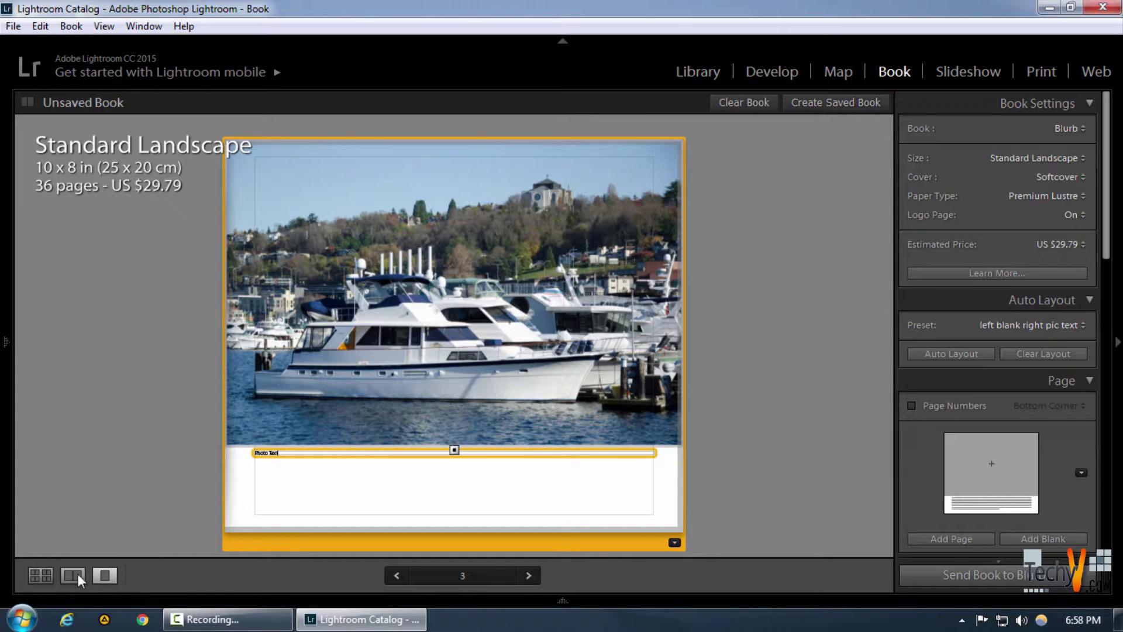
# - Cycle through the spread and single-page views of pages 2–3, then return to the multi-page overview
pyautogui.click(50, 578)
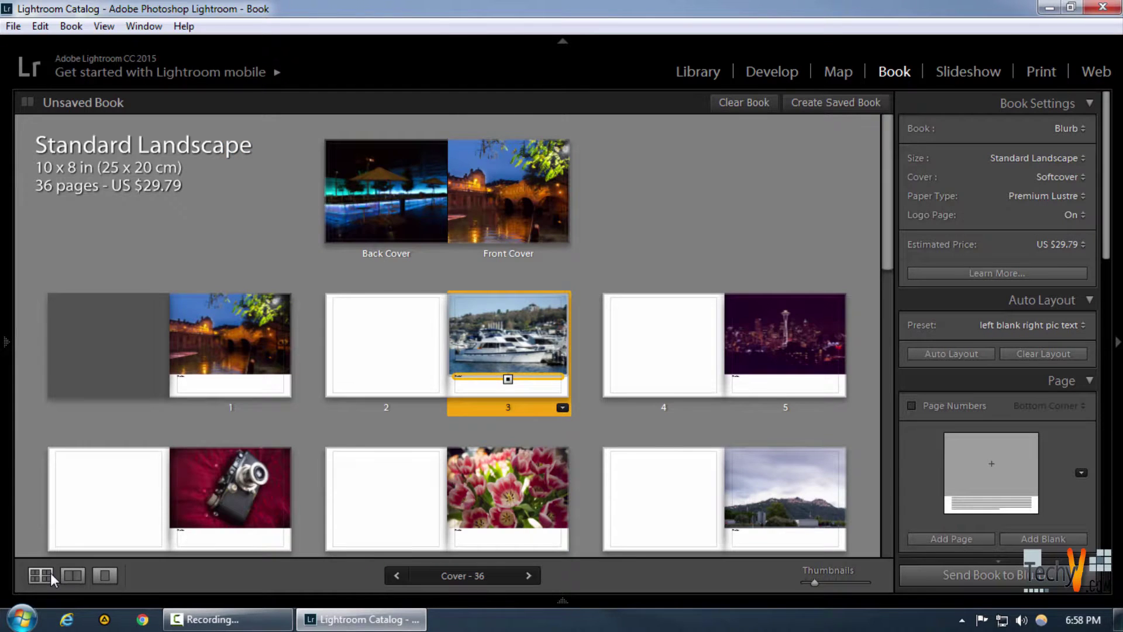
pyautogui.click(67, 576)
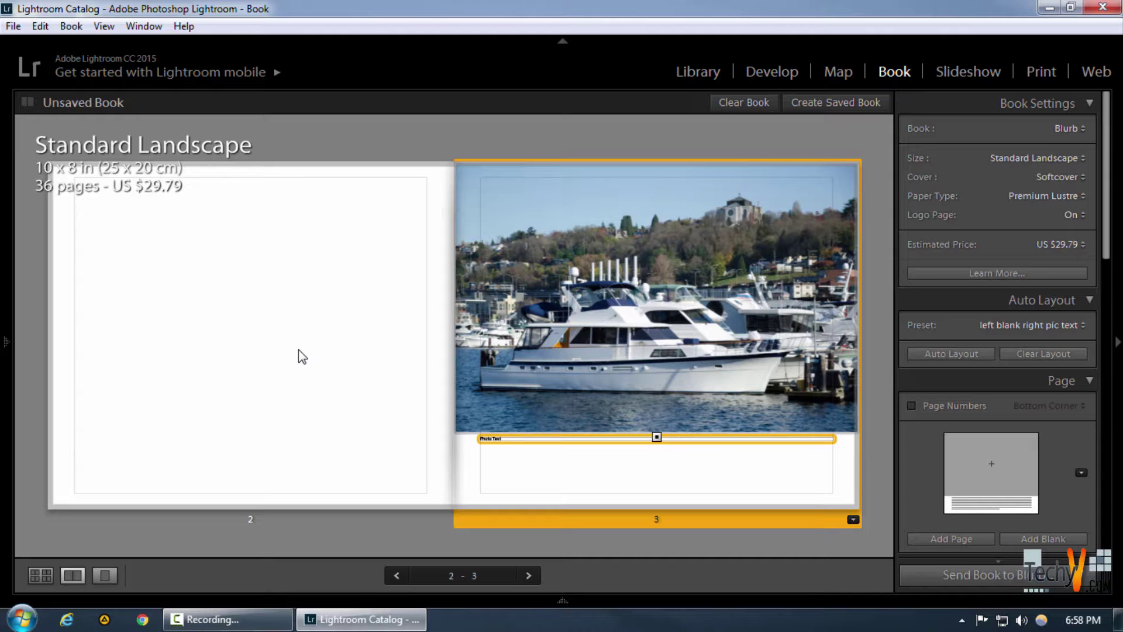
pyautogui.click(105, 576)
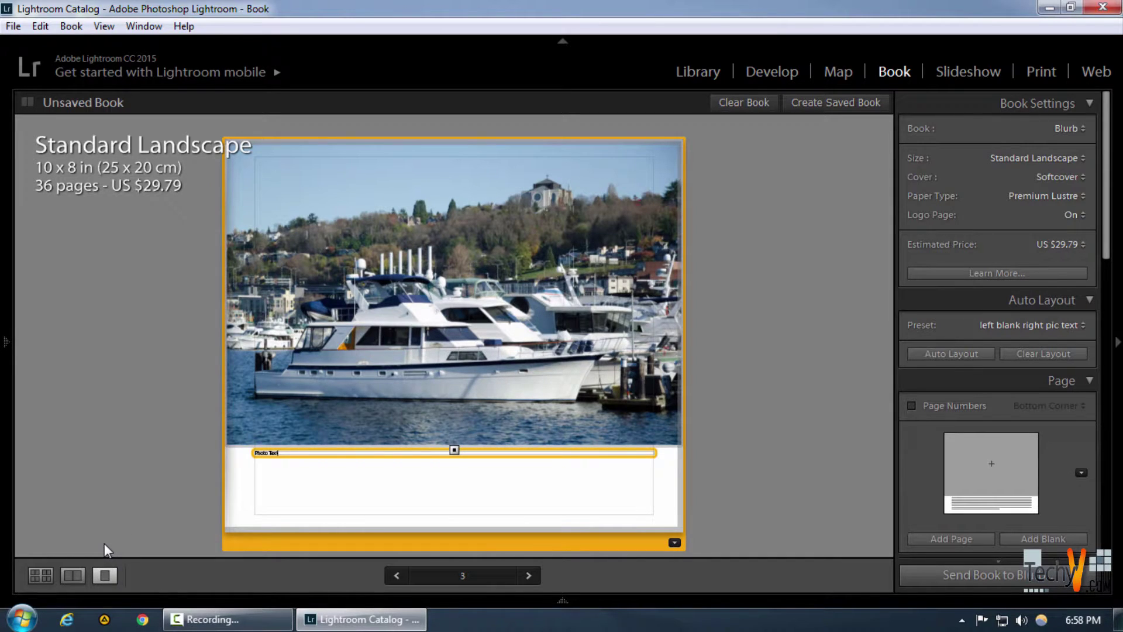
pyautogui.click(40, 576)
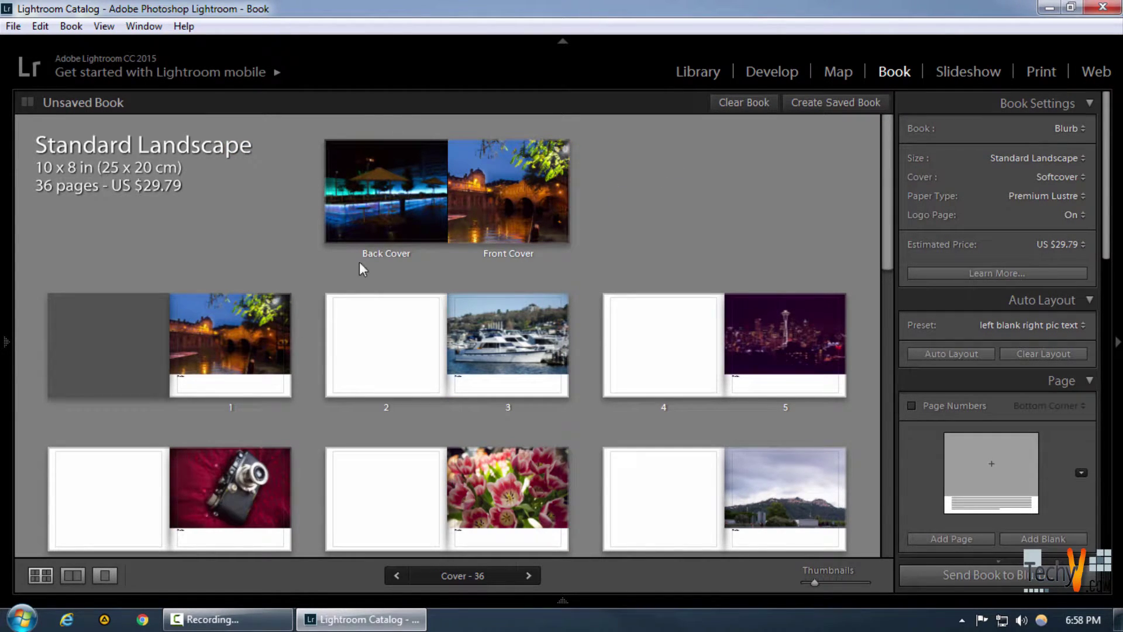
pyautogui.moveTo(380, 201); pyautogui.dragTo(532, 202)
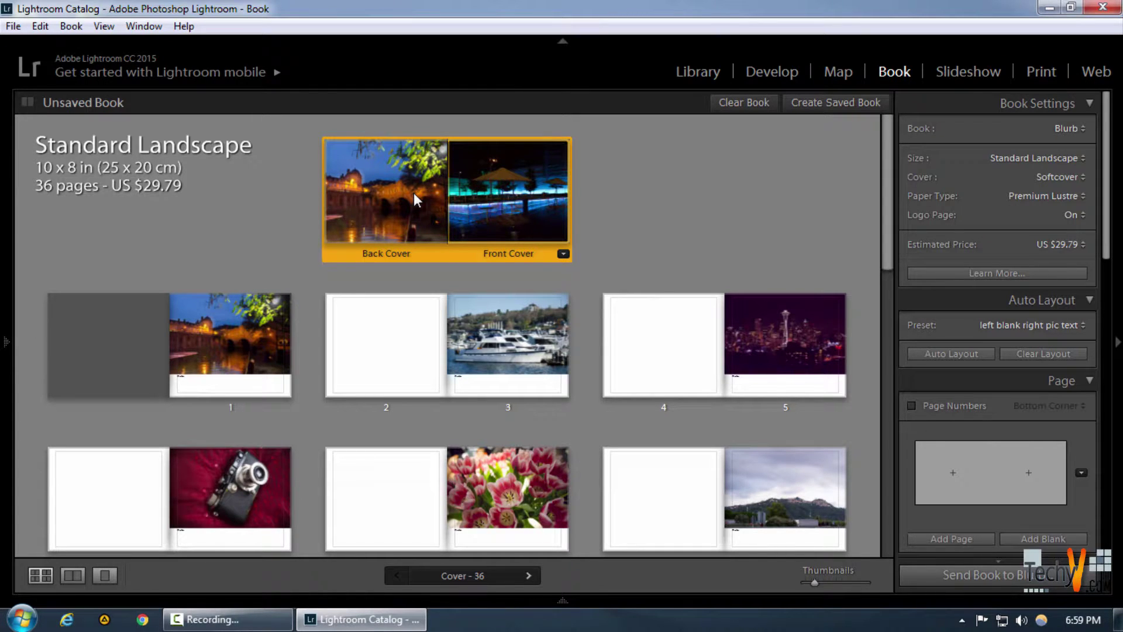
pyautogui.click(637, 201)
pyautogui.click(483, 198)
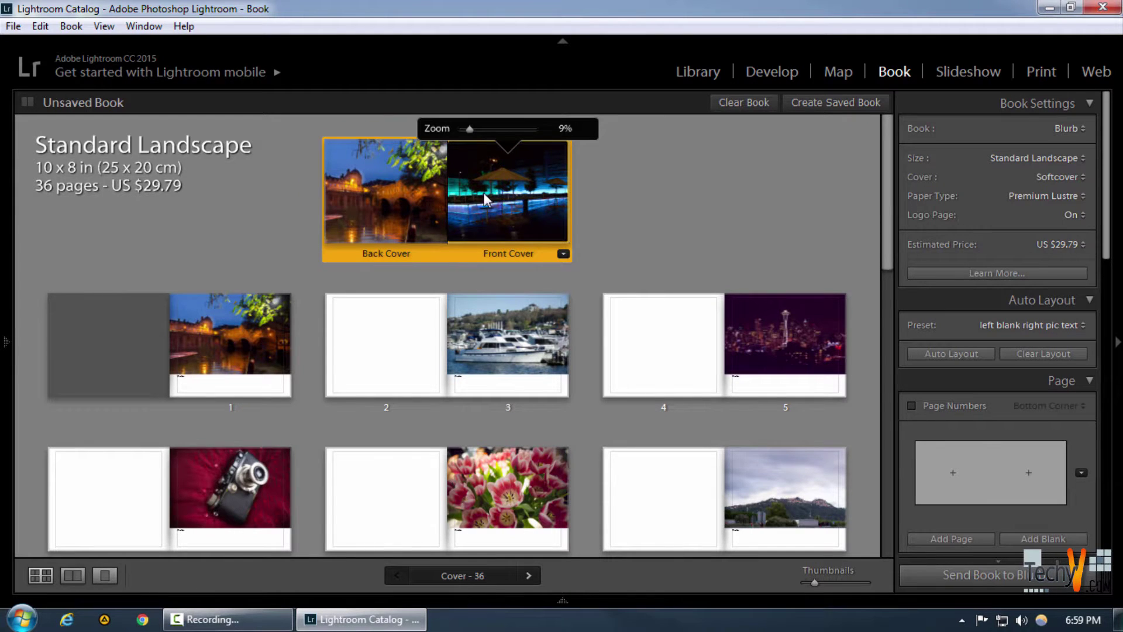
pyautogui.click(65, 578)
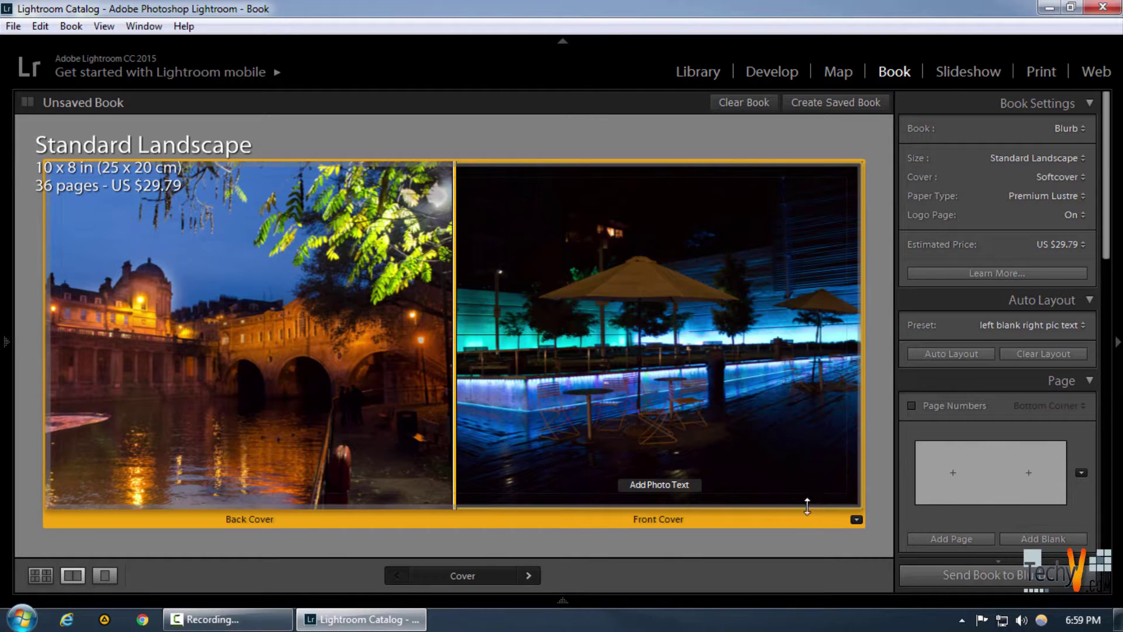
pyautogui.click(39, 576)
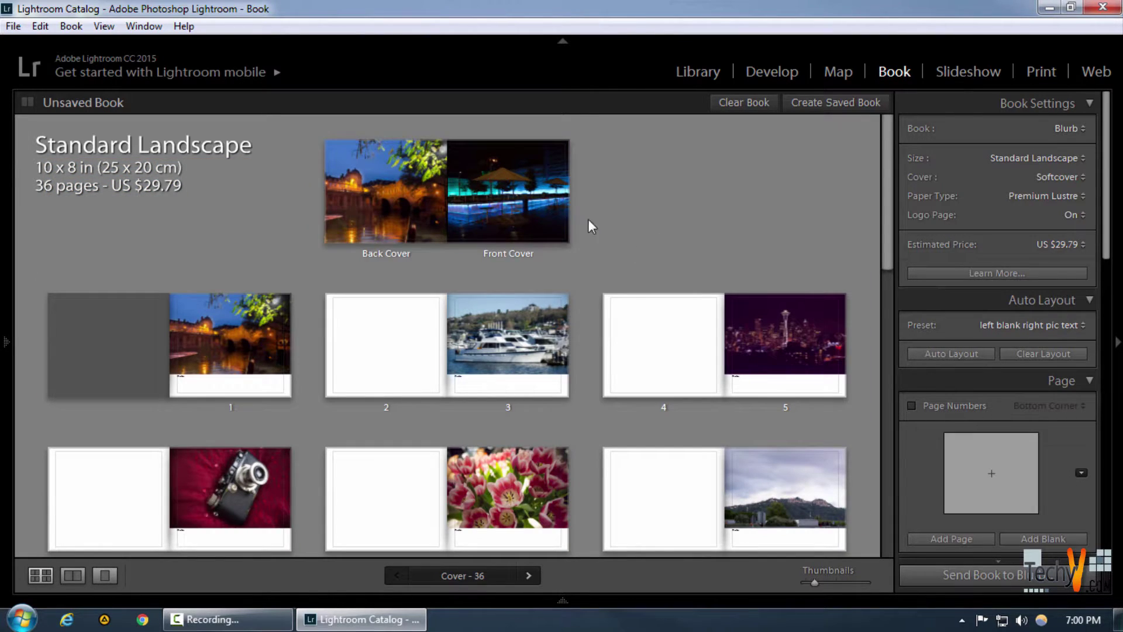
pyautogui.click(563, 217)
# - Apply the small-photo-above-text cover layout and view the cover spread large
pyautogui.click(563, 254)
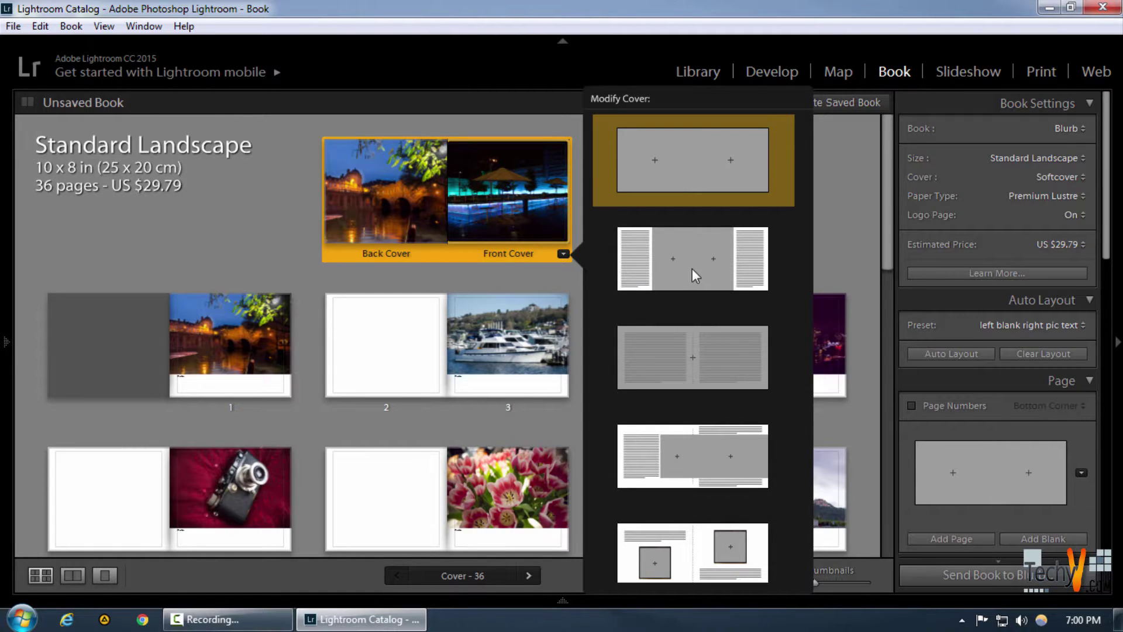
pyautogui.scroll(-5, 692, 269)
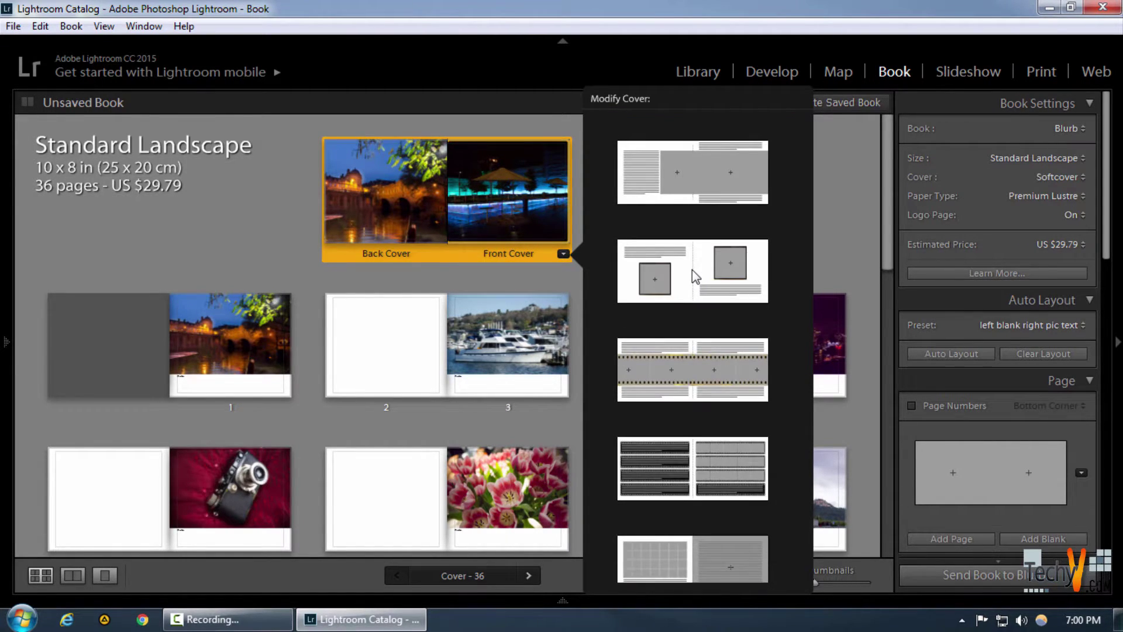
pyautogui.scroll(-6, 692, 270)
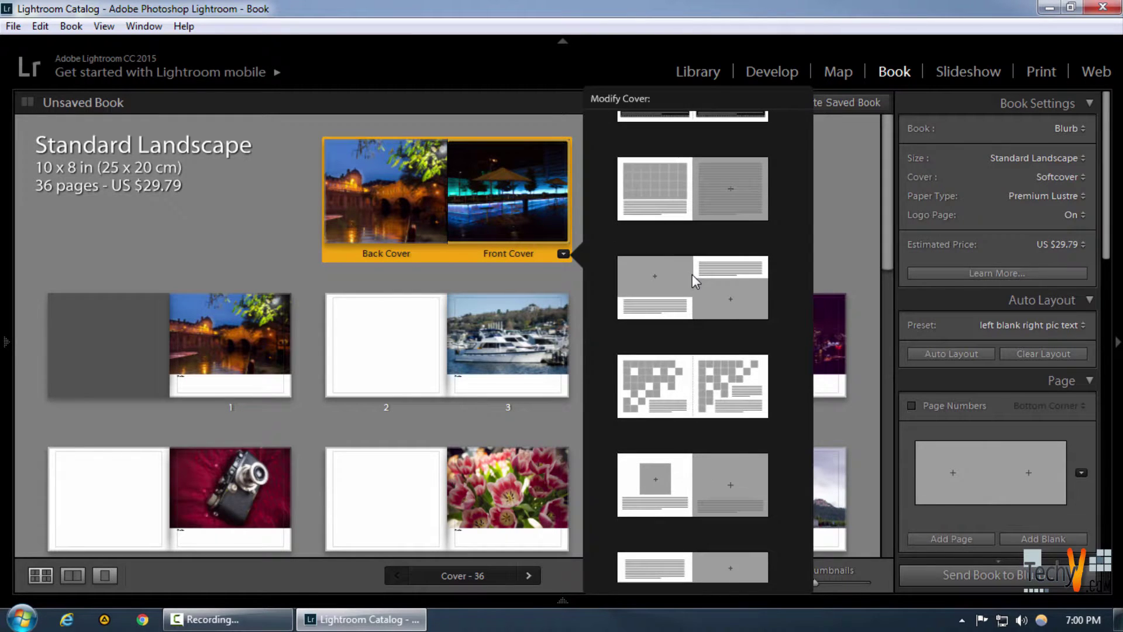
pyautogui.scroll(-1, 693, 281)
pyautogui.click(708, 433)
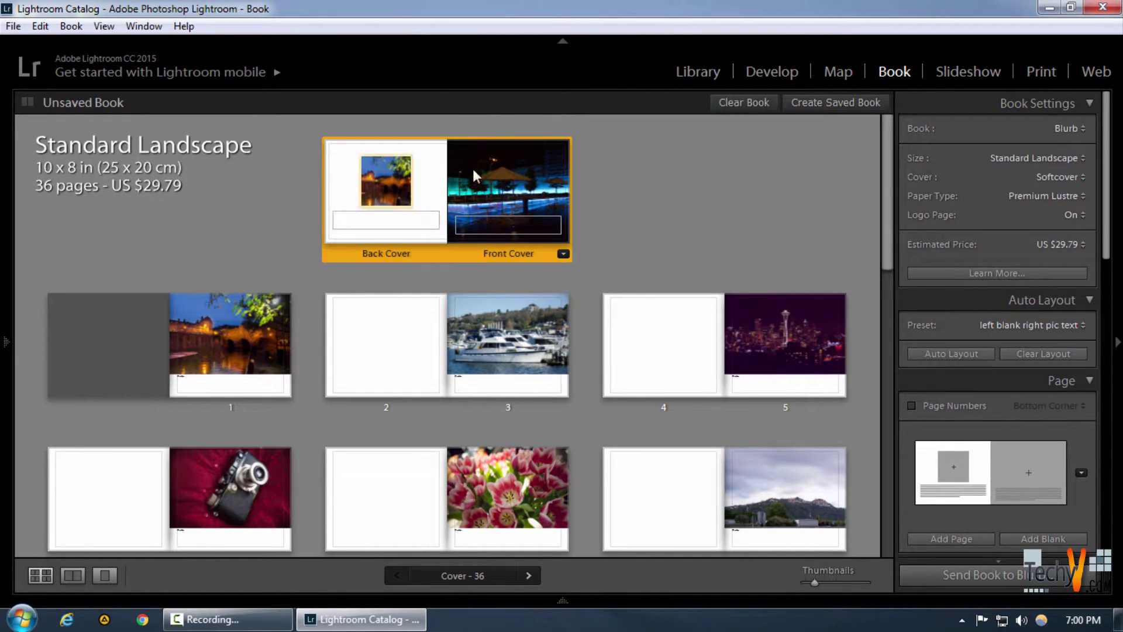
pyautogui.doubleClick(493, 164)
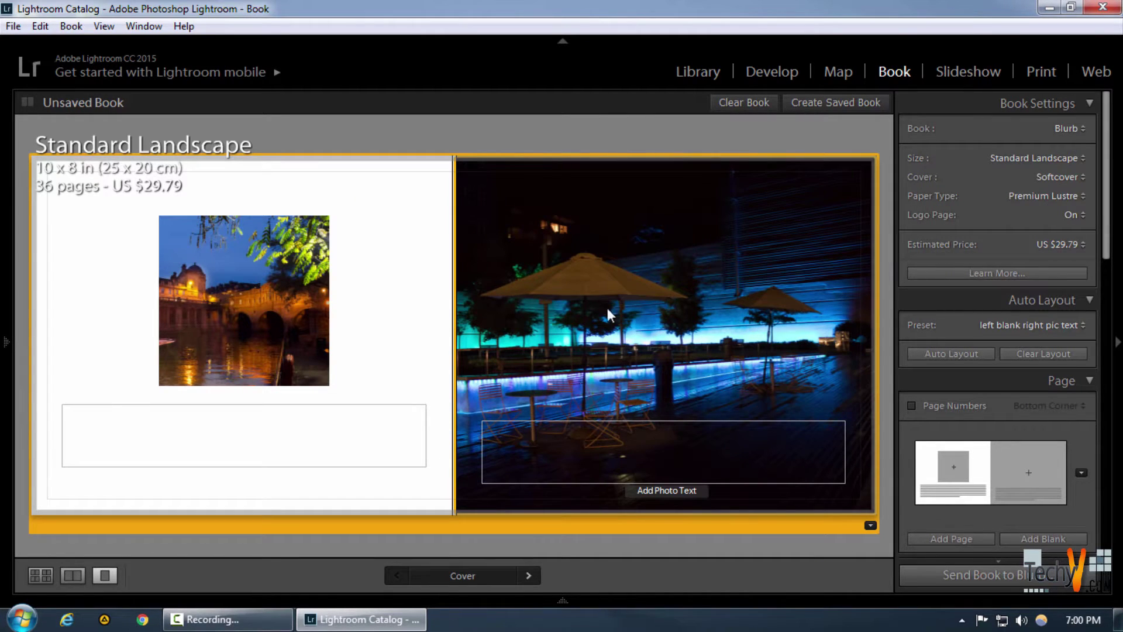
# - Pan the poolside night photo within the front cover frame to reframe the umbrellas
pyautogui.click(263, 361)
pyautogui.moveTo(619, 305); pyautogui.dragTo(784, 318)
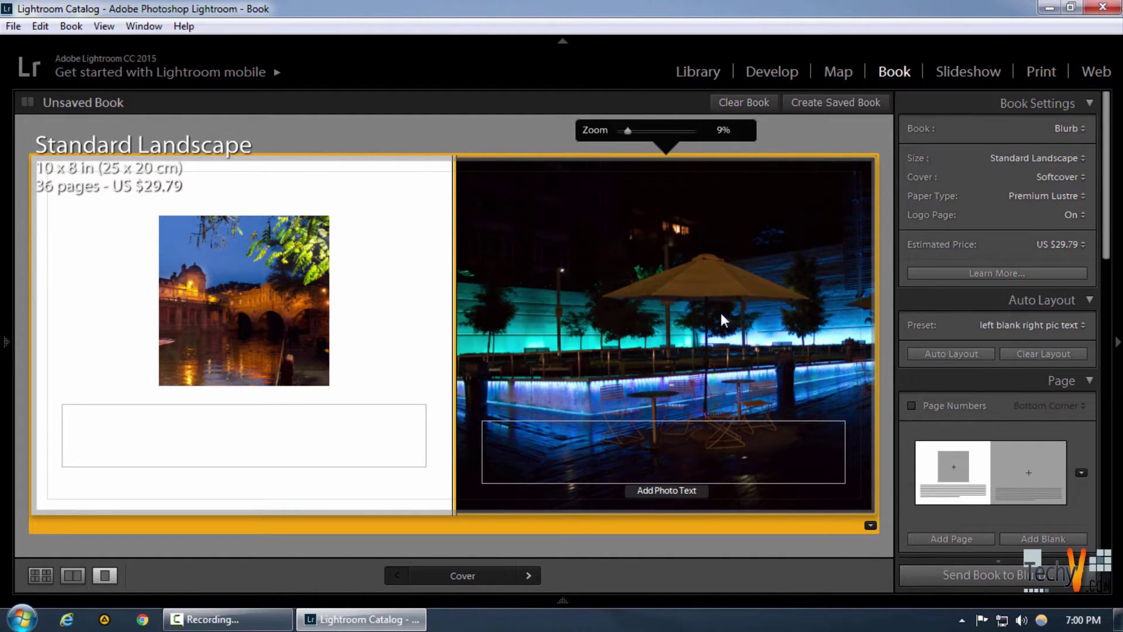
pyautogui.moveTo(722, 314); pyautogui.dragTo(677, 317)
pyautogui.click(669, 460)
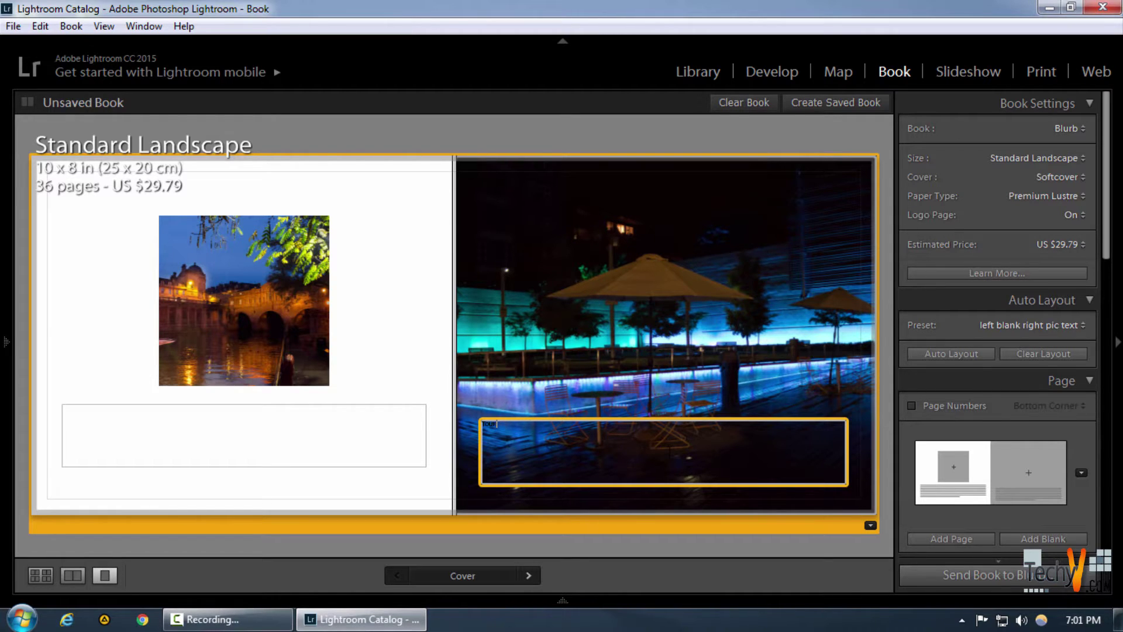
# - Replace the front cover caption with 'Best of Tour' and enlarge it to 76.2 pt
pyautogui.press('BackSpace')
pyautogui.press('BackSpace')
pyautogui.press('BackSpace')
pyautogui.write('Best of Tour')
pyautogui.moveTo(519, 424); pyautogui.dragTo(468, 424)
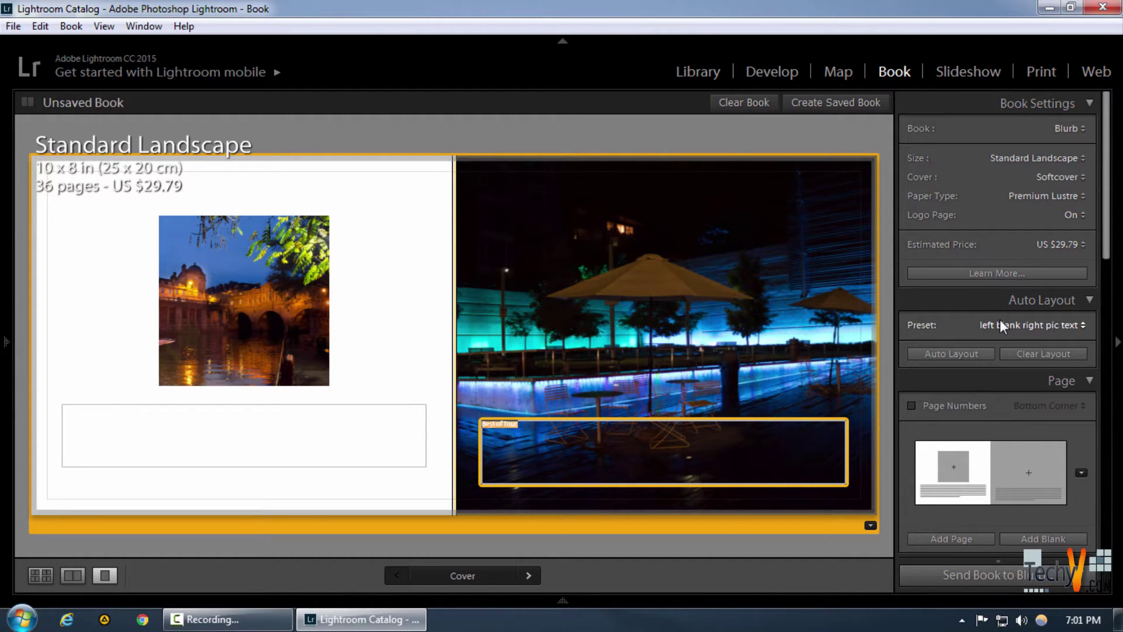
pyautogui.scroll(-5, 1001, 325)
pyautogui.scroll(-5, 995, 339)
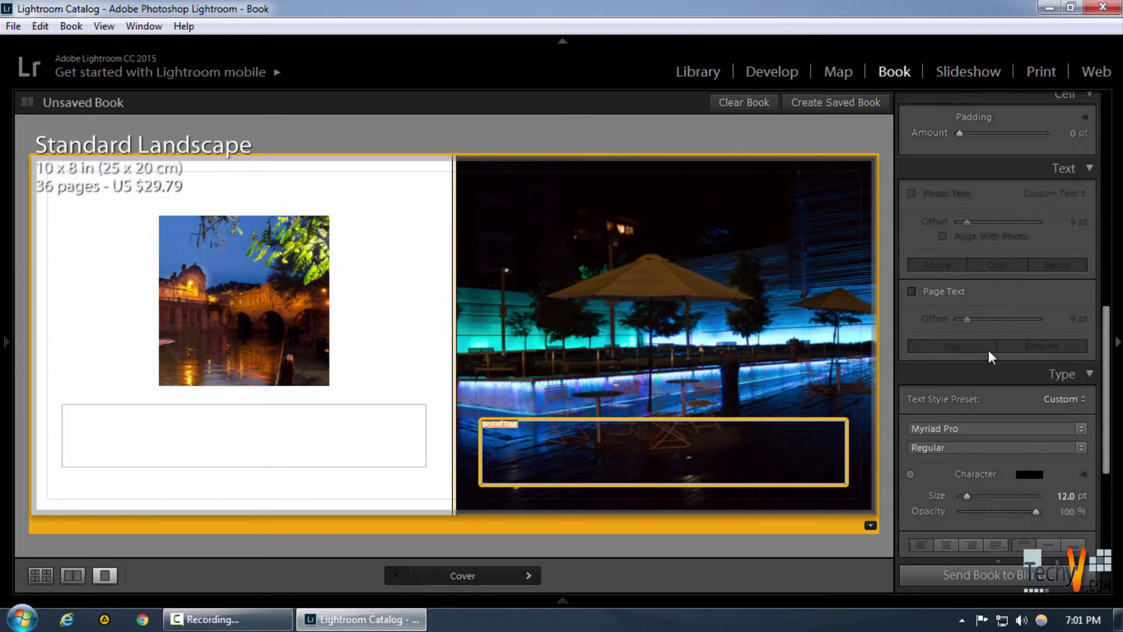
pyautogui.scroll(-4, 988, 349)
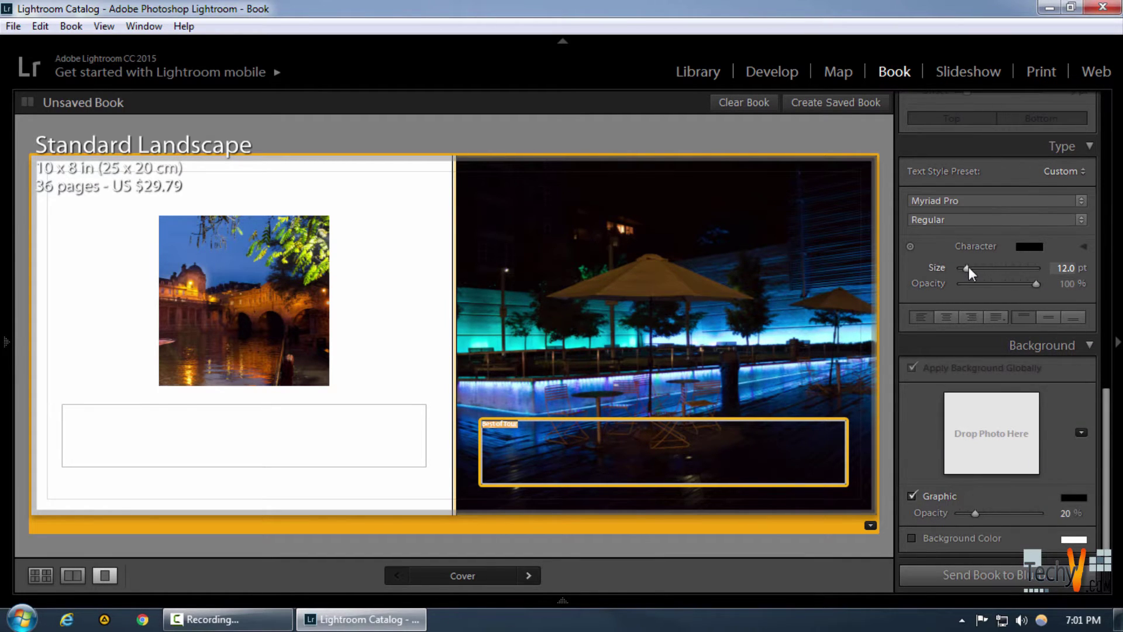
pyautogui.moveTo(974, 268); pyautogui.dragTo(1010, 273)
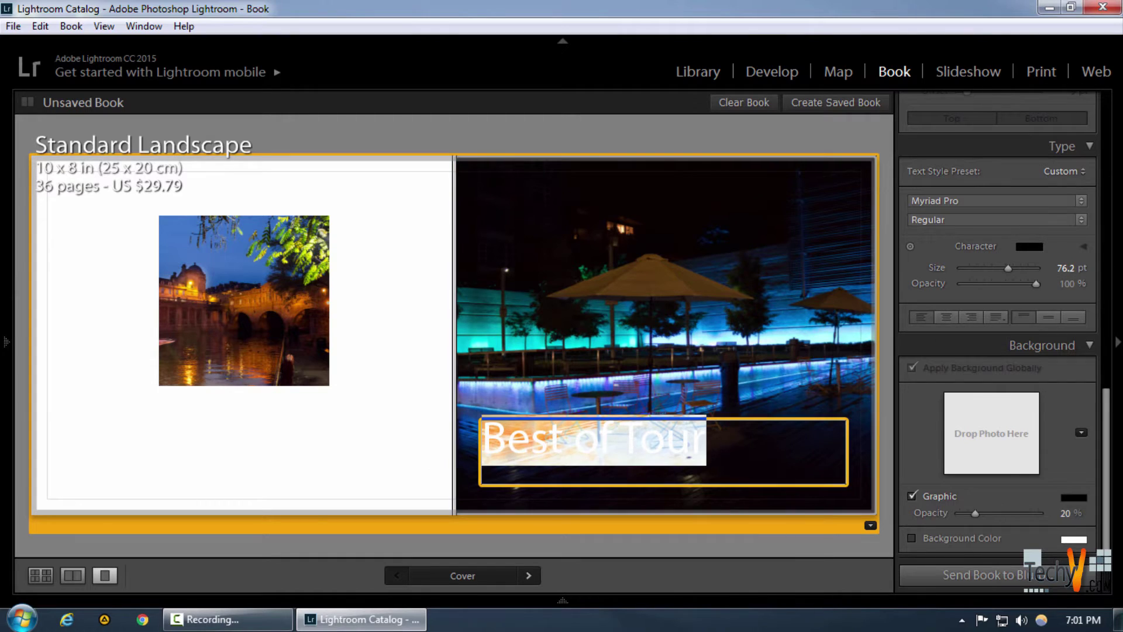
# - Set the 'Best of Tour' title's character colour to pure white
pyautogui.press('Right')
pyautogui.hotkey('ctrl', 'shift', 'Left')
pyautogui.hotkey('ctrl', 'shift', 'Left')
pyautogui.hotkey('ctrl', 'shift', 'Left')
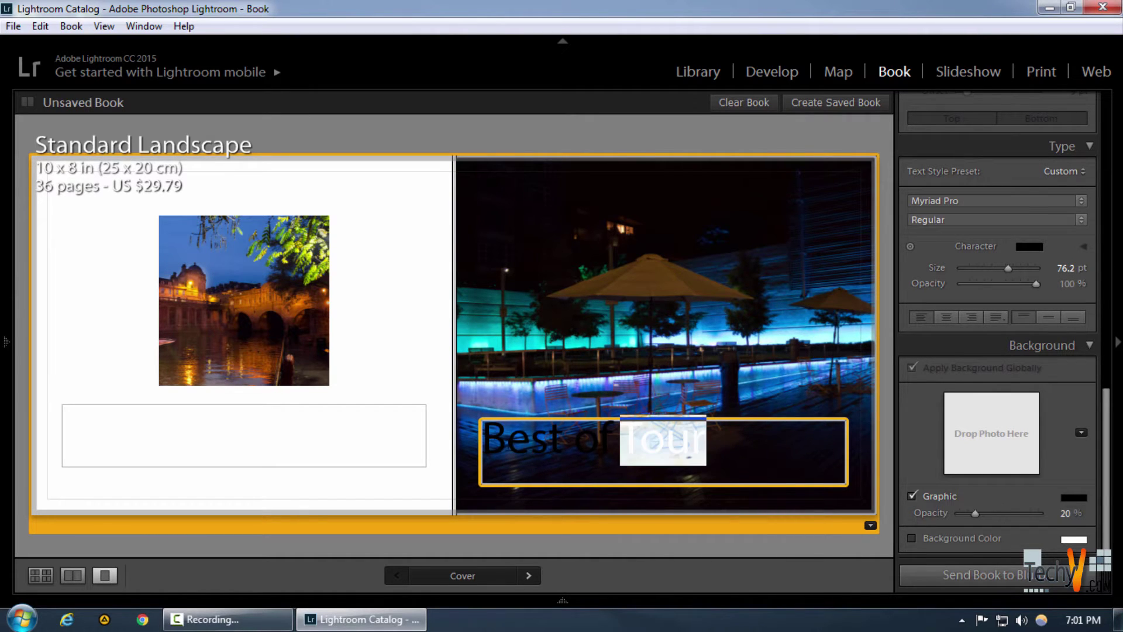
pyautogui.click(1028, 247)
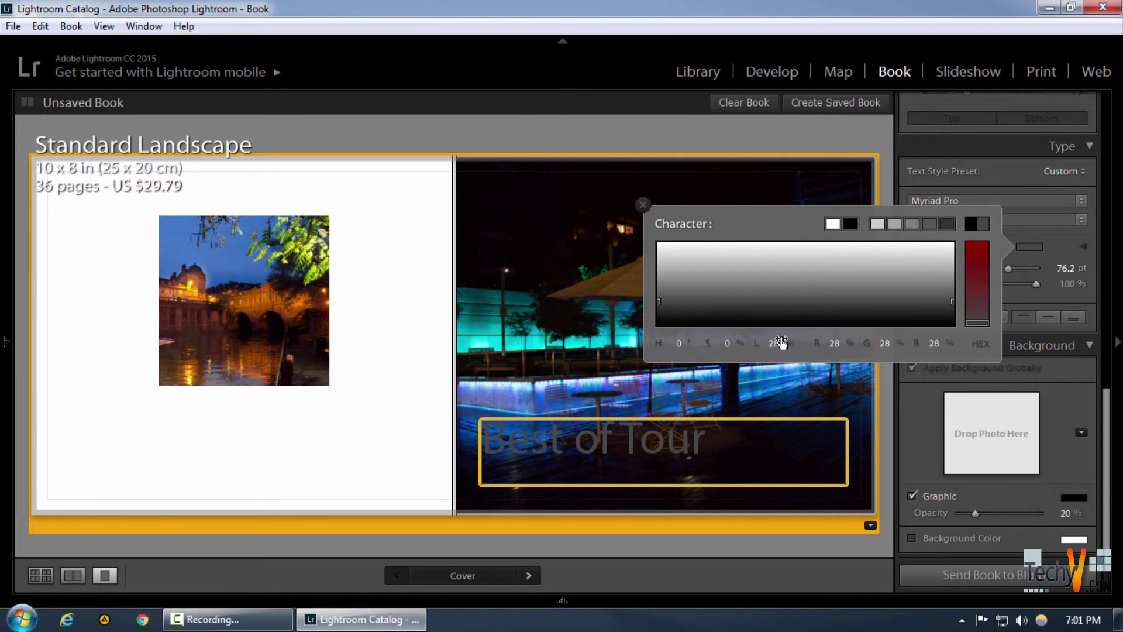
pyautogui.click(780, 258)
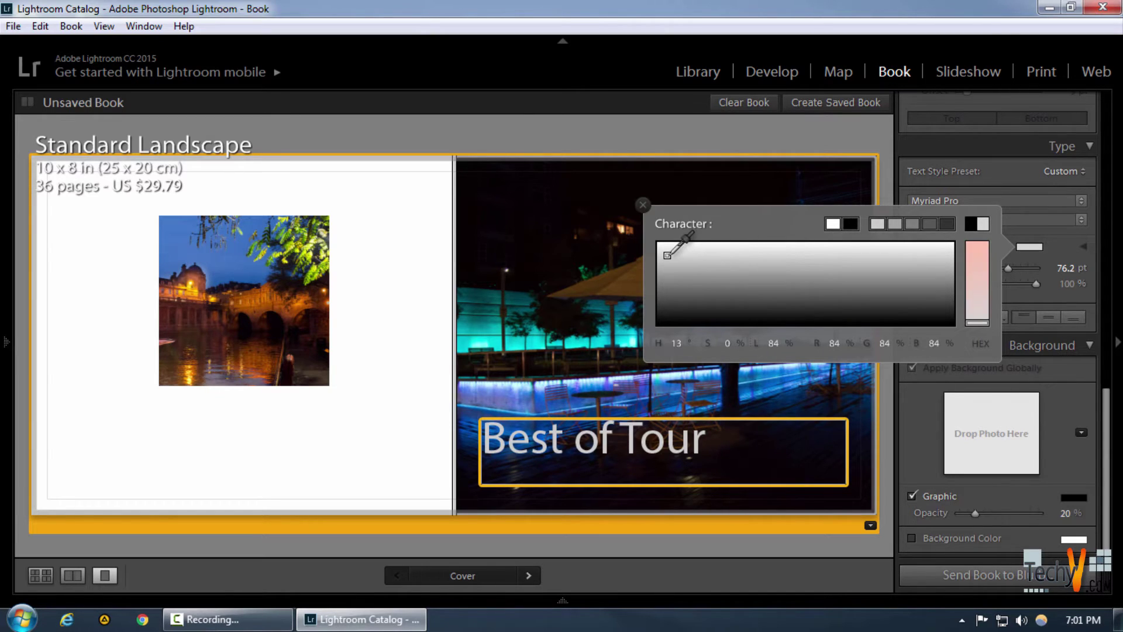
pyautogui.click(666, 249)
pyautogui.click(664, 240)
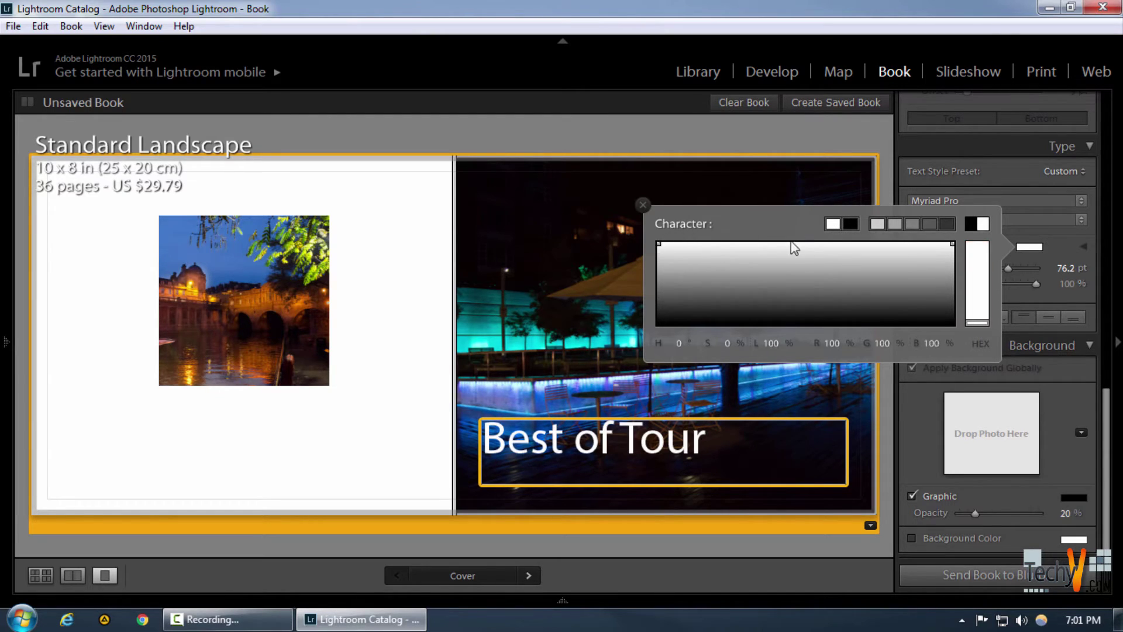
pyautogui.click(1037, 257)
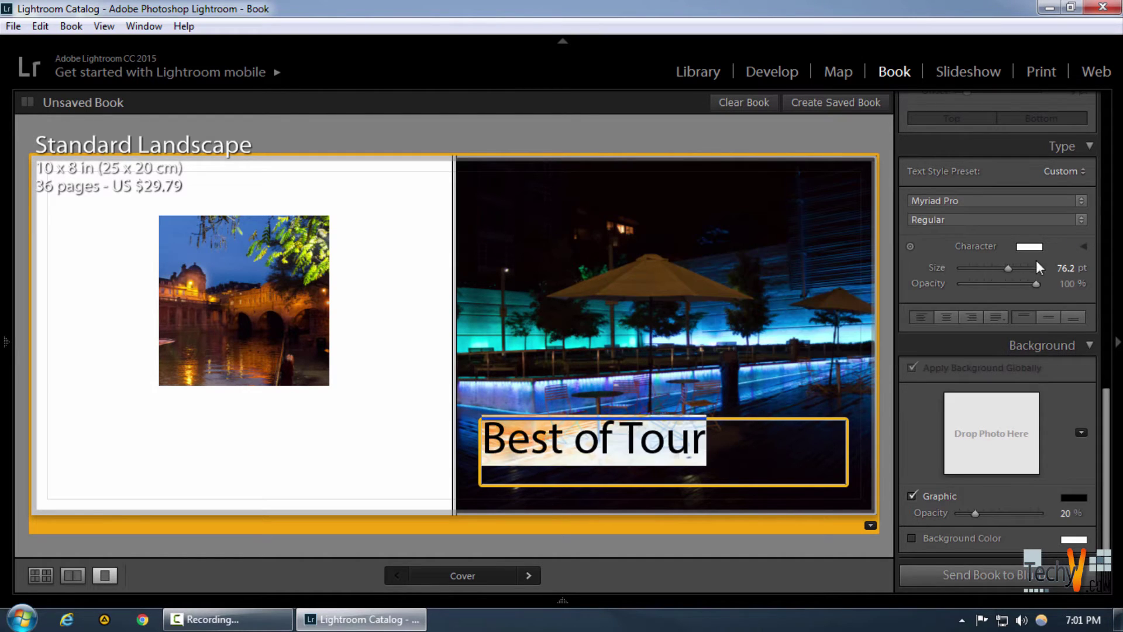
pyautogui.click(769, 378)
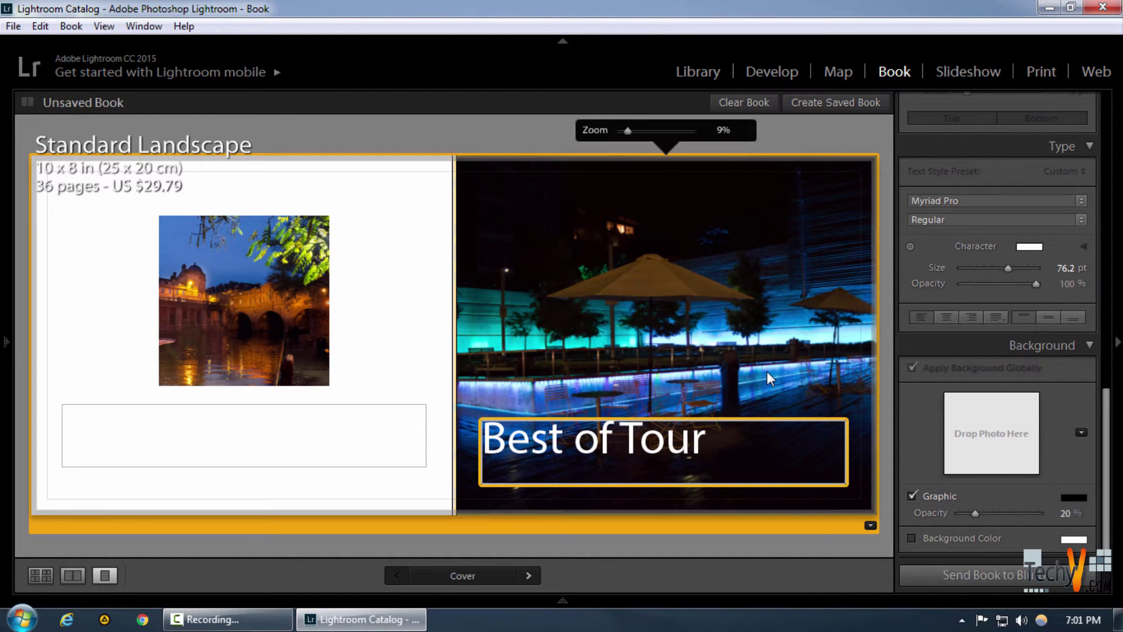
pyautogui.click(795, 131)
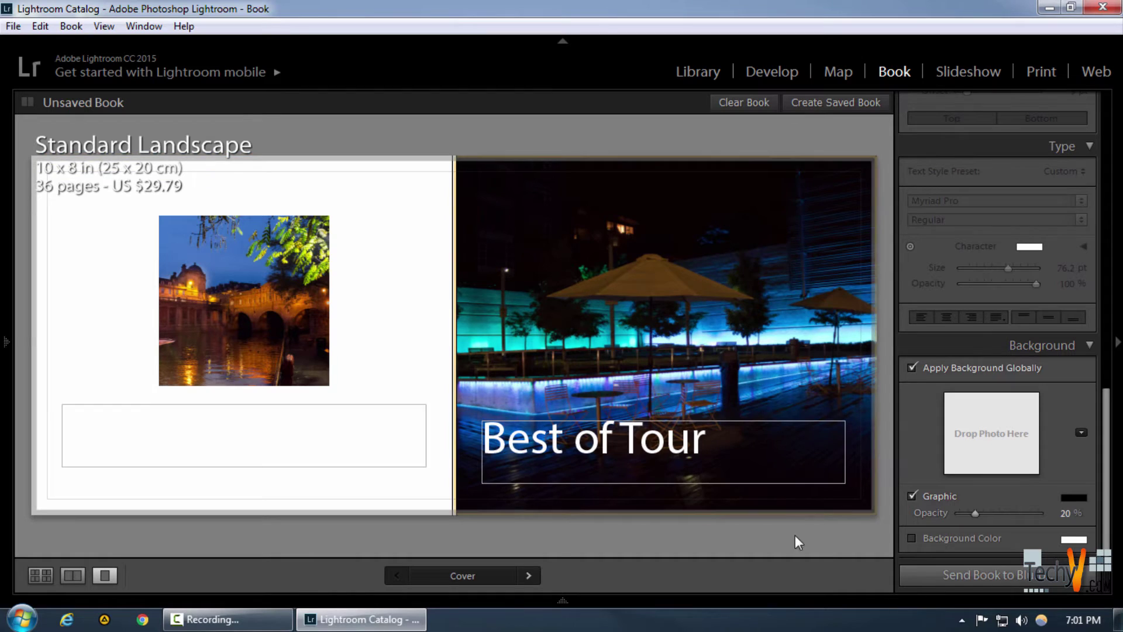
pyautogui.click(836, 468)
# - Add a smaller 'A Photography Journey' subtitle line under the cover title, then return to Grid View
pyautogui.moveTo(1008, 268); pyautogui.dragTo(970, 268)
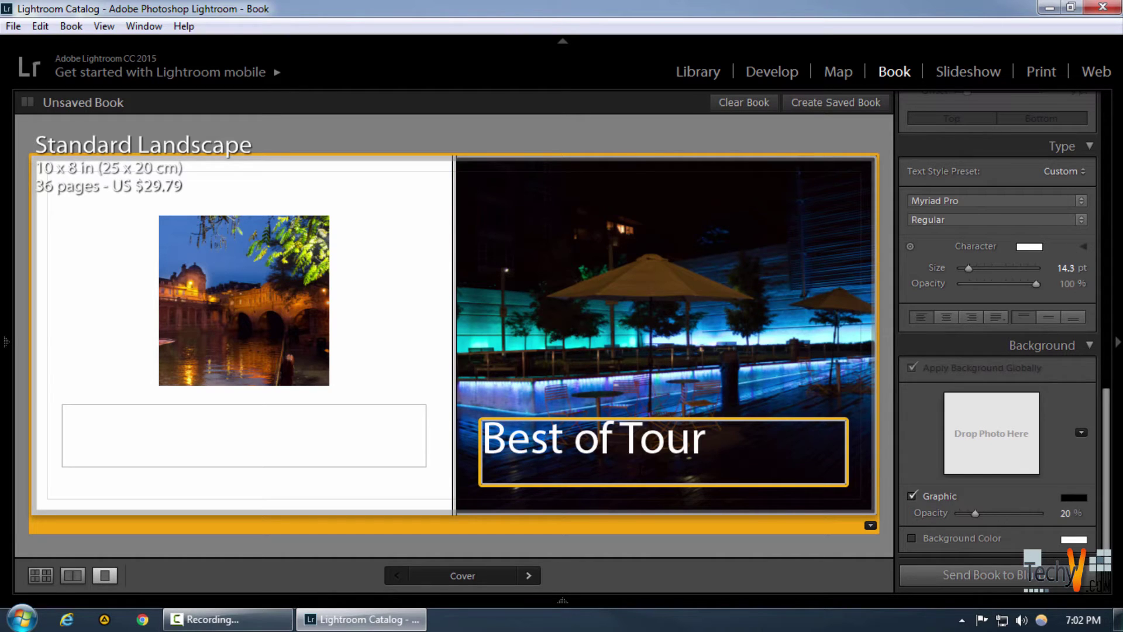
pyautogui.write('Photography Journey')
pyautogui.click(821, 342)
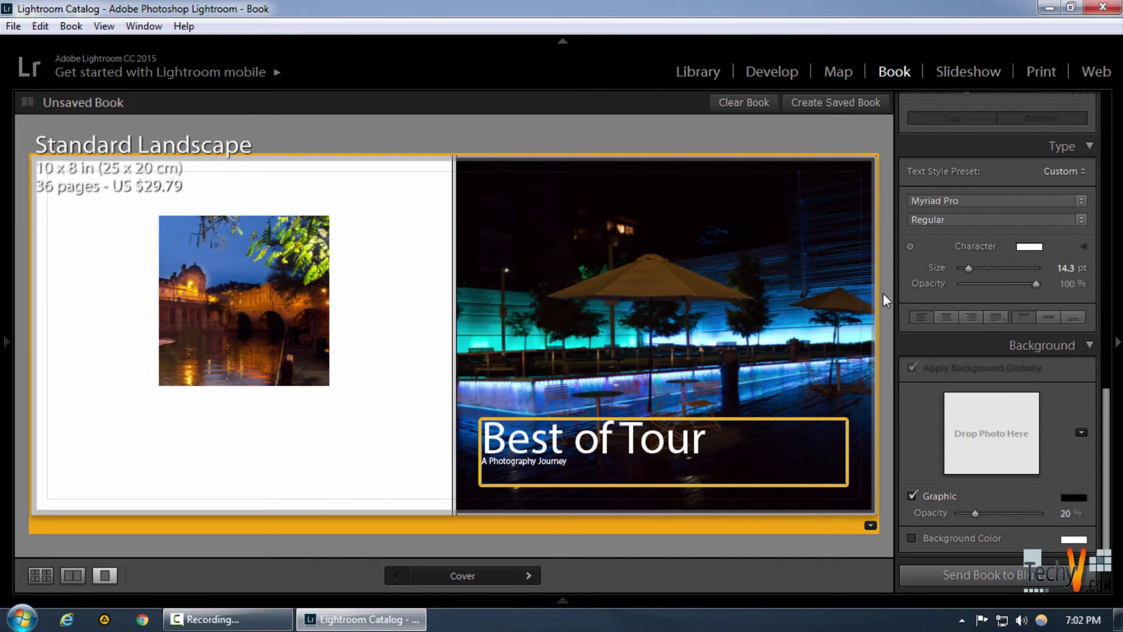
pyautogui.click(41, 576)
pyautogui.click(661, 256)
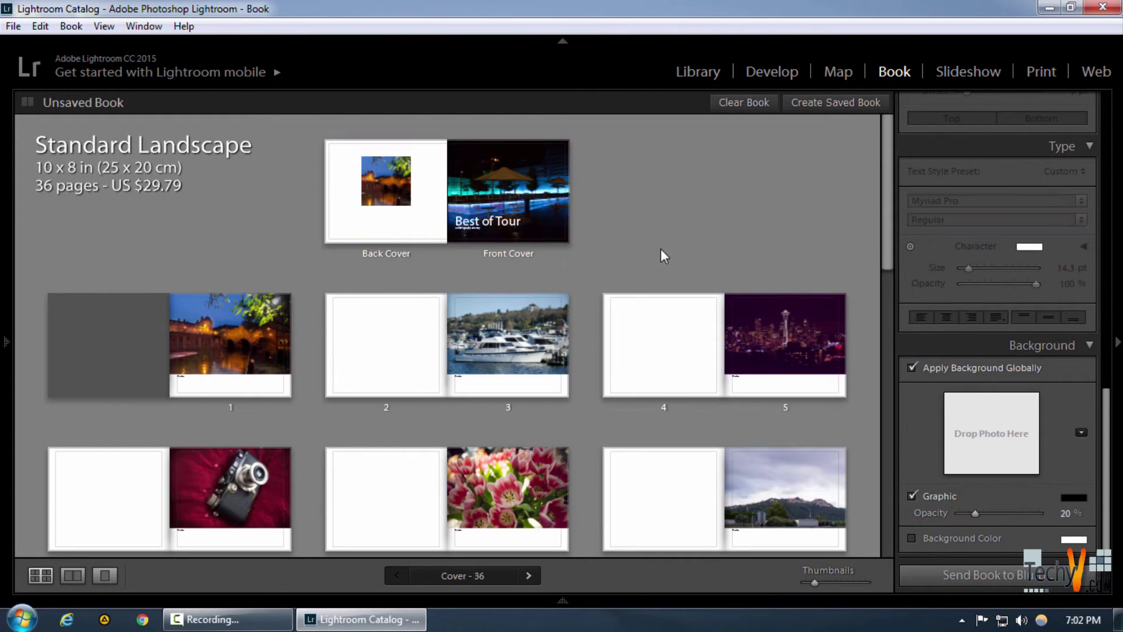
pyautogui.click(401, 196)
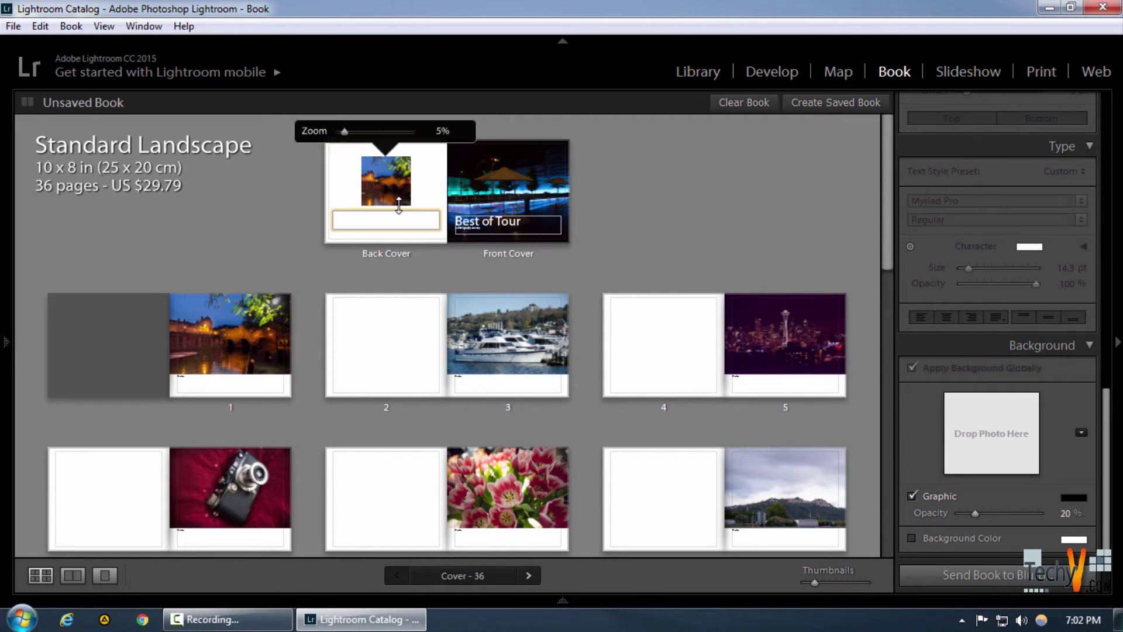
pyautogui.click(645, 186)
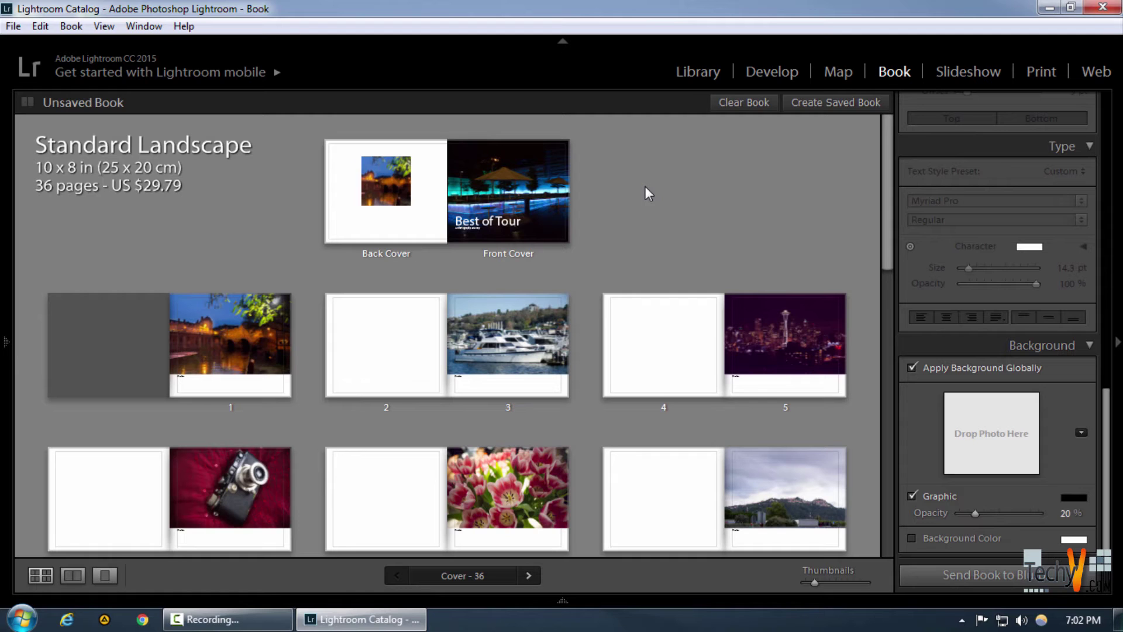
pyautogui.scroll(-10, 661, 187)
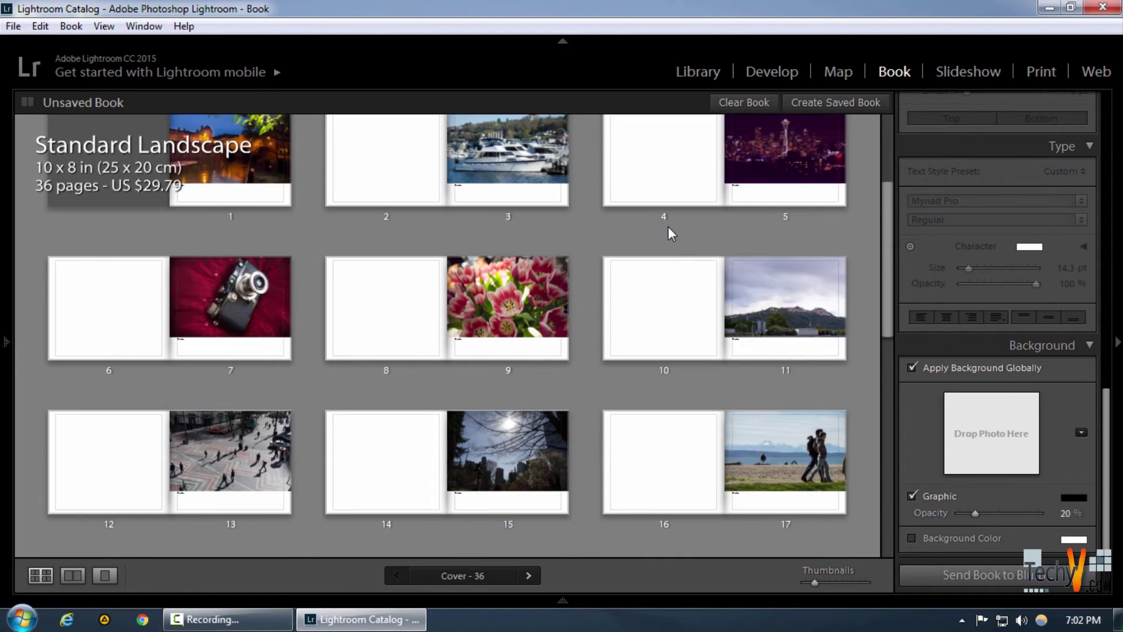
pyautogui.scroll(10, 661, 356)
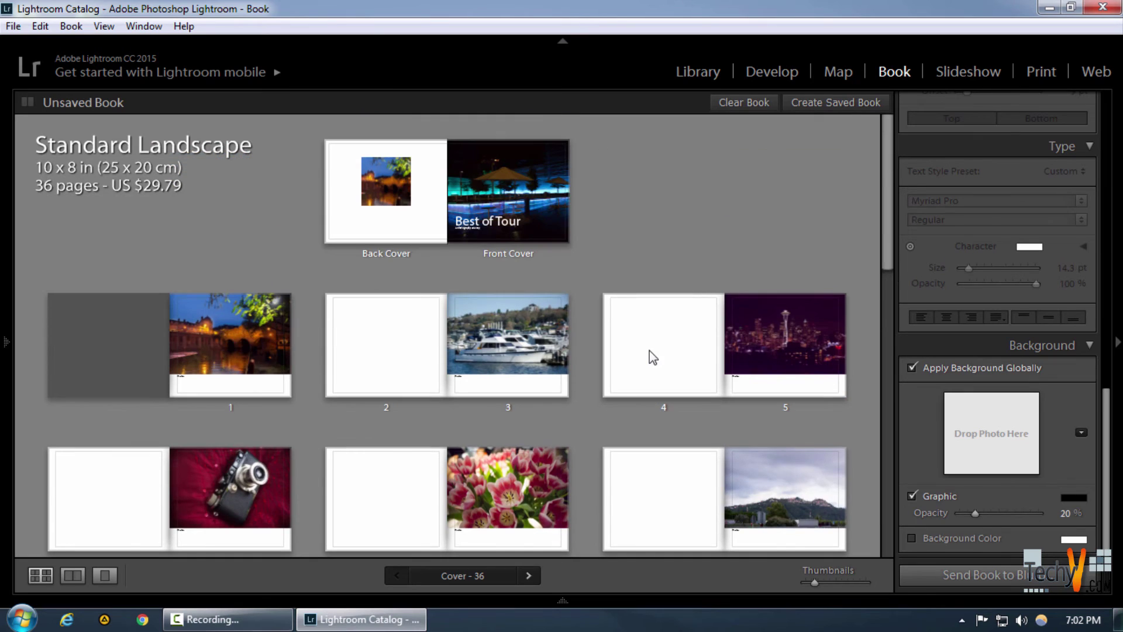
# - Create a saved book named 'Best of tour' in the best of tour collection set
pyautogui.click(833, 103)
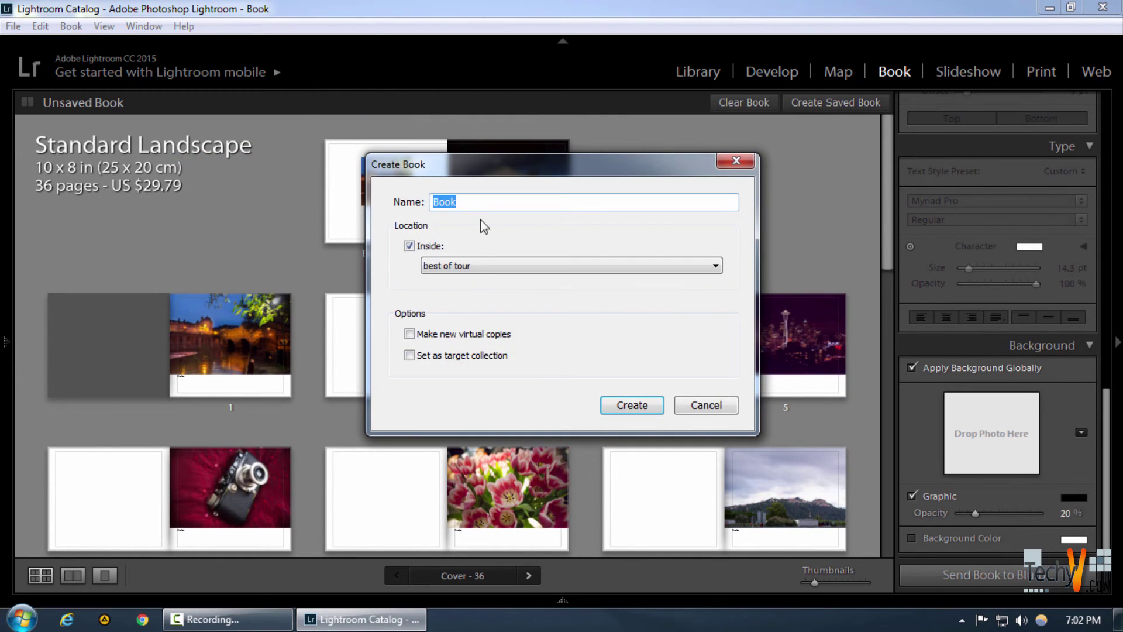
pyautogui.write('Best of tour')
pyautogui.click(632, 404)
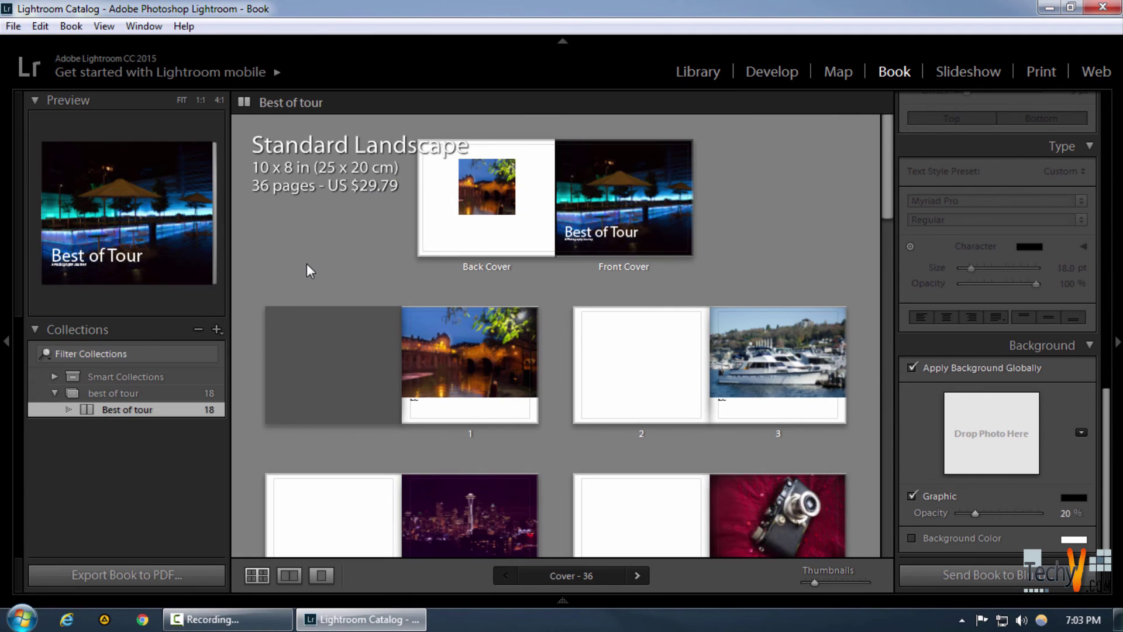